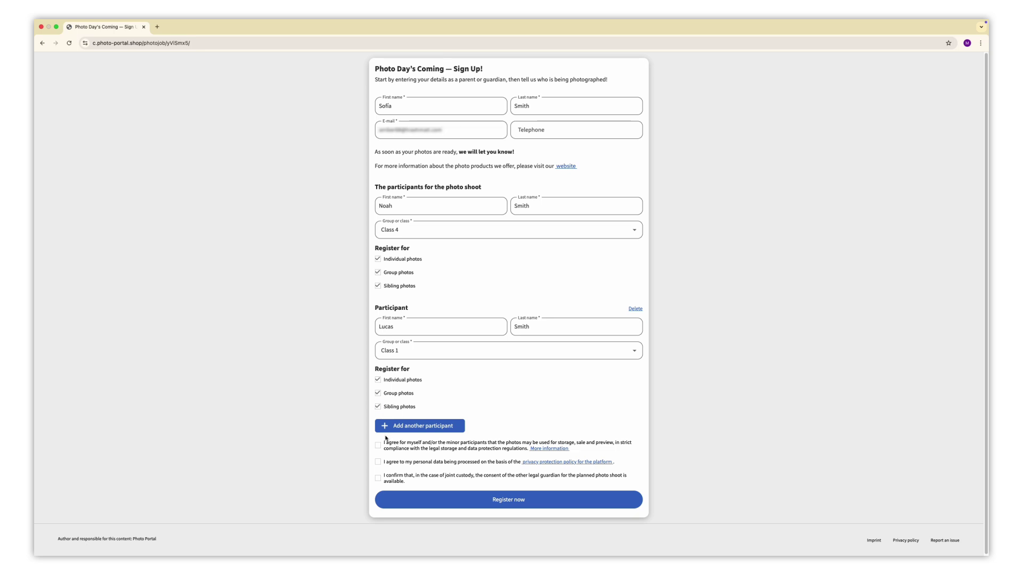
# Accept the photo use and personal data processing consents and submit the photo day registration for both participants.
pyautogui.click(378, 446)
pyautogui.click(378, 462)
pyautogui.click(502, 498)
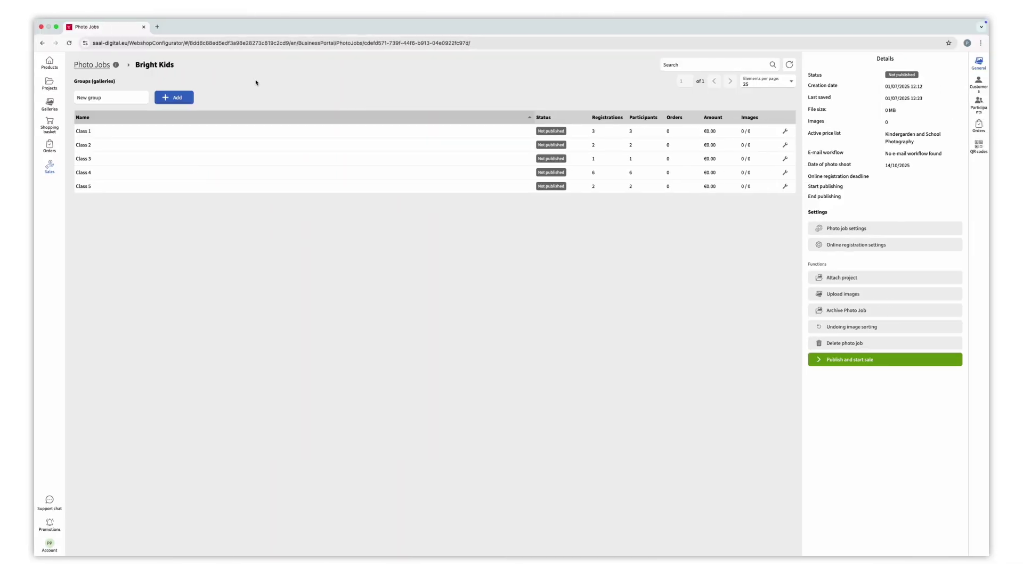
# Open the Class 4 group of the Bright Kids photo job and select a portrait in a participant's online gallery.
pyautogui.click(200, 172)
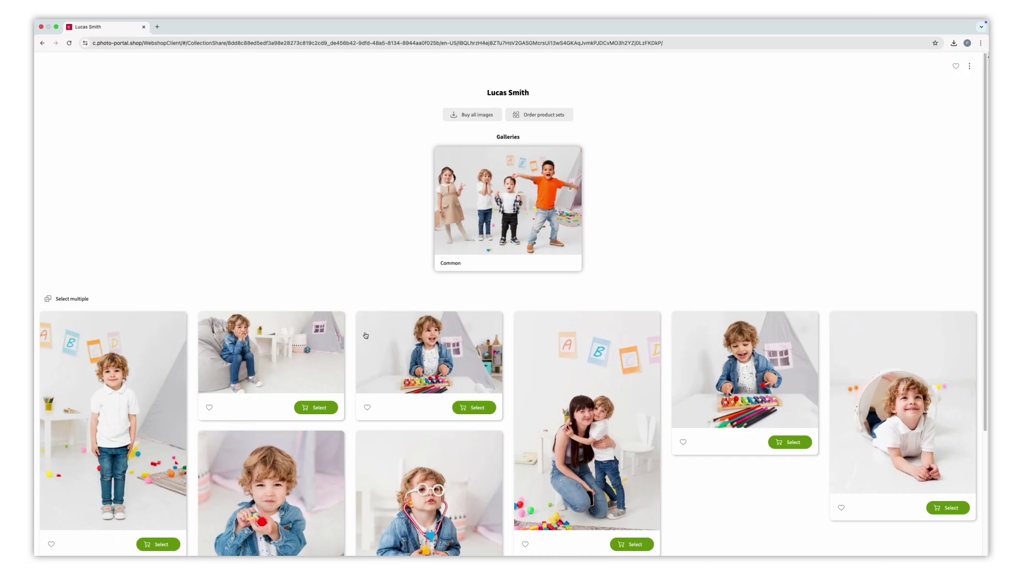
pyautogui.click(473, 408)
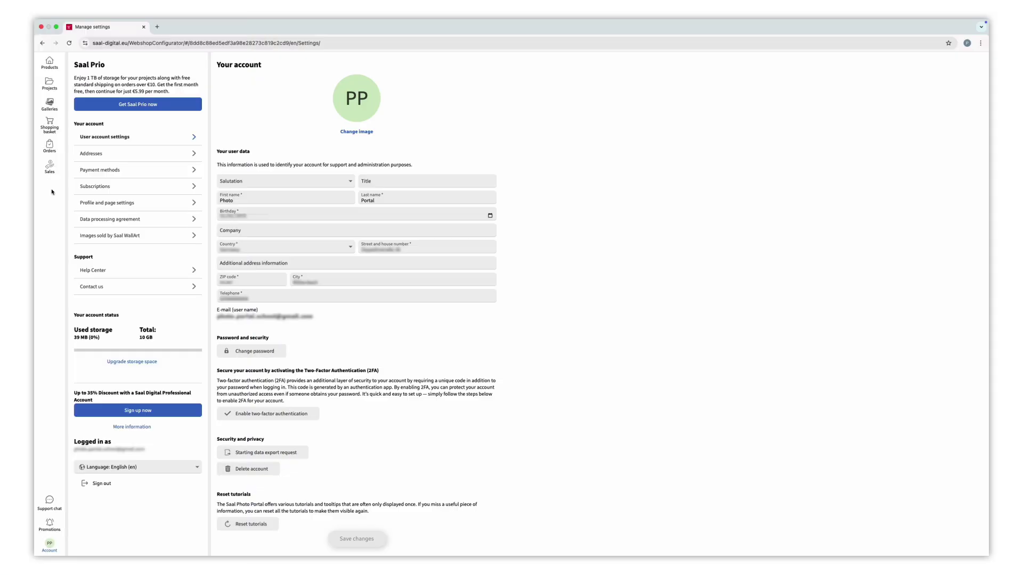
# Open the photo jobs in the sales area and start a new photo job titled Bright Kids.
pyautogui.click(49, 167)
pyautogui.click(104, 115)
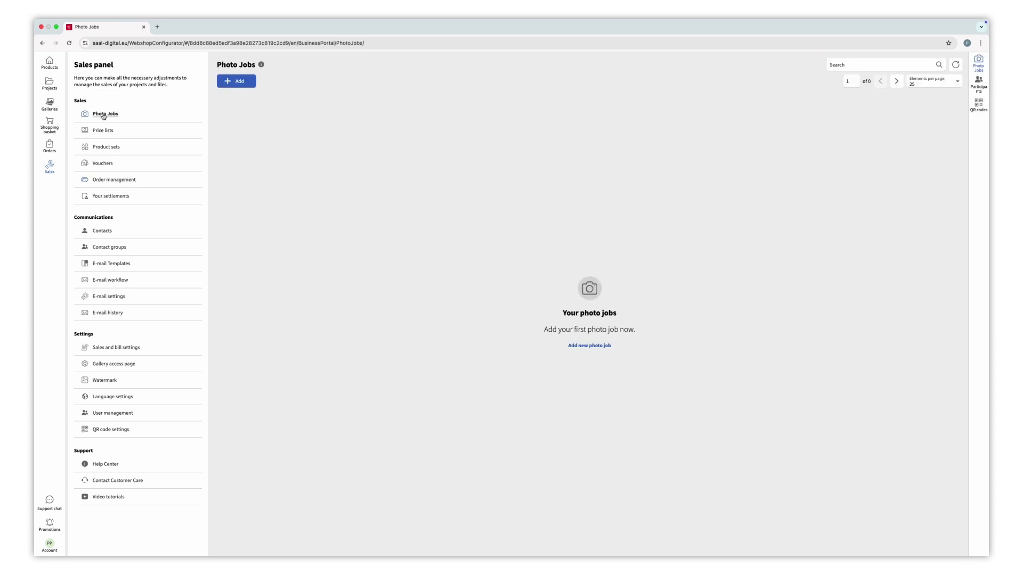
pyautogui.click(226, 81)
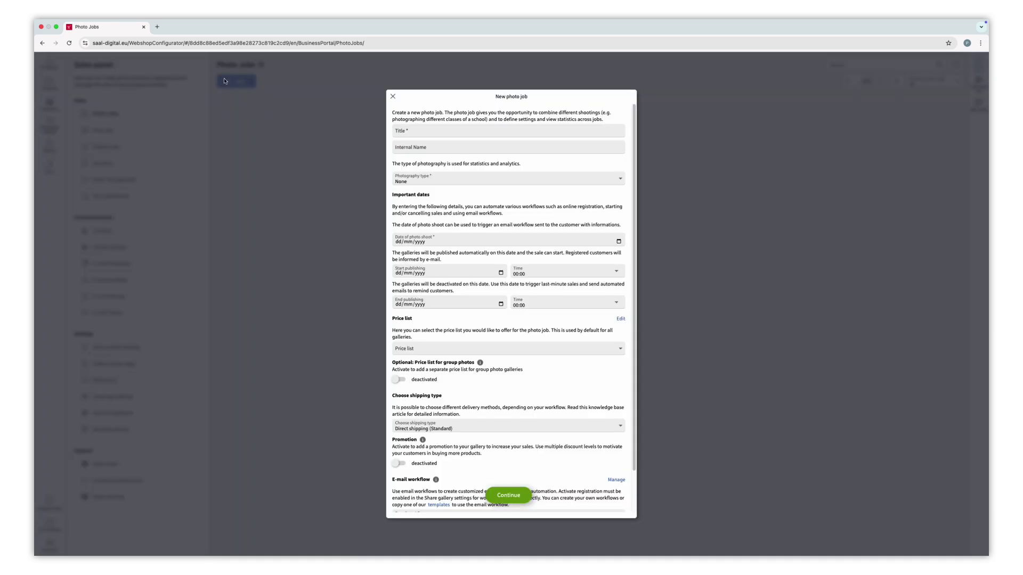
pyautogui.click(422, 133)
pyautogui.write('Bright Kids')
pyautogui.click(444, 148)
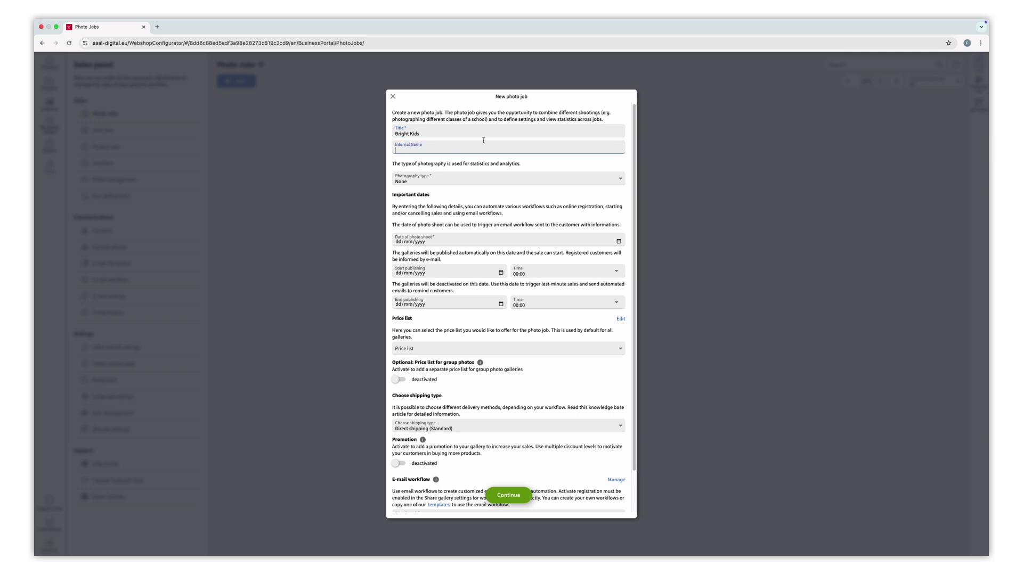
# Set the photo job's photography type to School photography.
pyautogui.click(474, 183)
pyautogui.click(474, 182)
pyautogui.moveTo(620, 201)
pyautogui.mouseDown()
pyautogui.moveTo(618, 264)
pyautogui.moveTo(612, 189)
pyautogui.mouseUp()
pyautogui.click(431, 192)
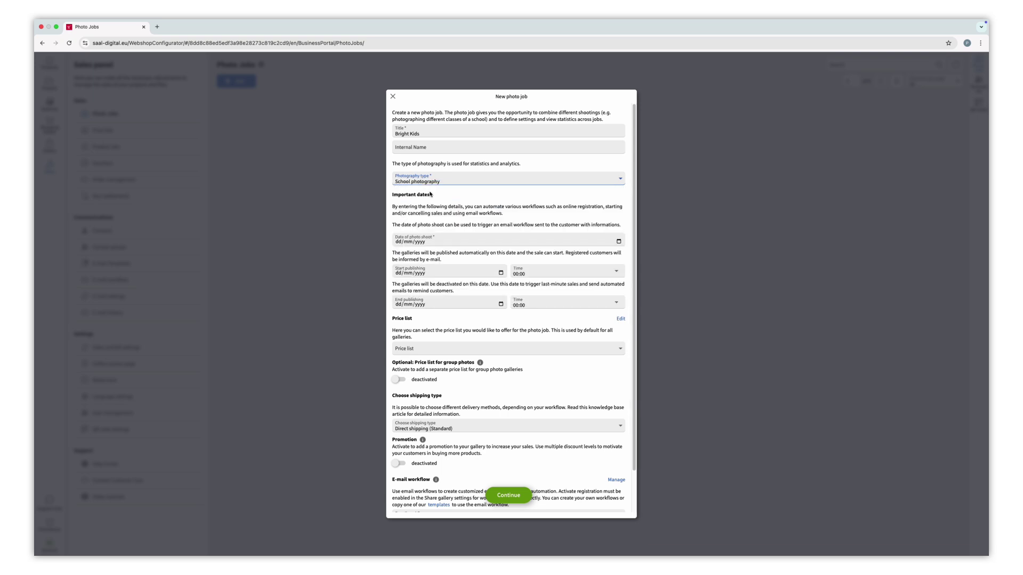
# Set the date of the photo shoot to 14/10/2025.
pyautogui.click(607, 244)
pyautogui.click(619, 242)
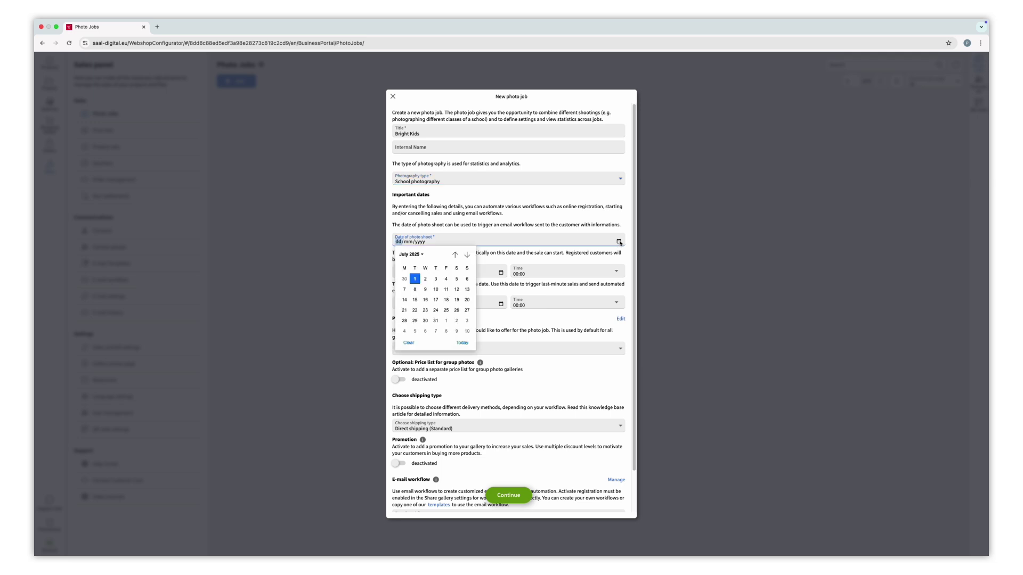
pyautogui.click(468, 255)
pyautogui.click(467, 255)
pyautogui.click(467, 254)
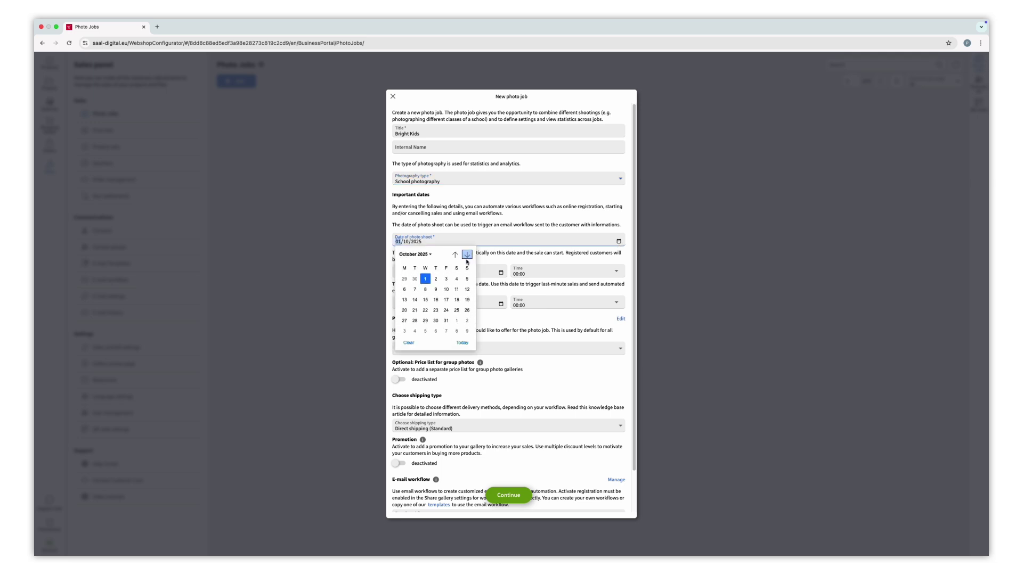
pyautogui.click(415, 300)
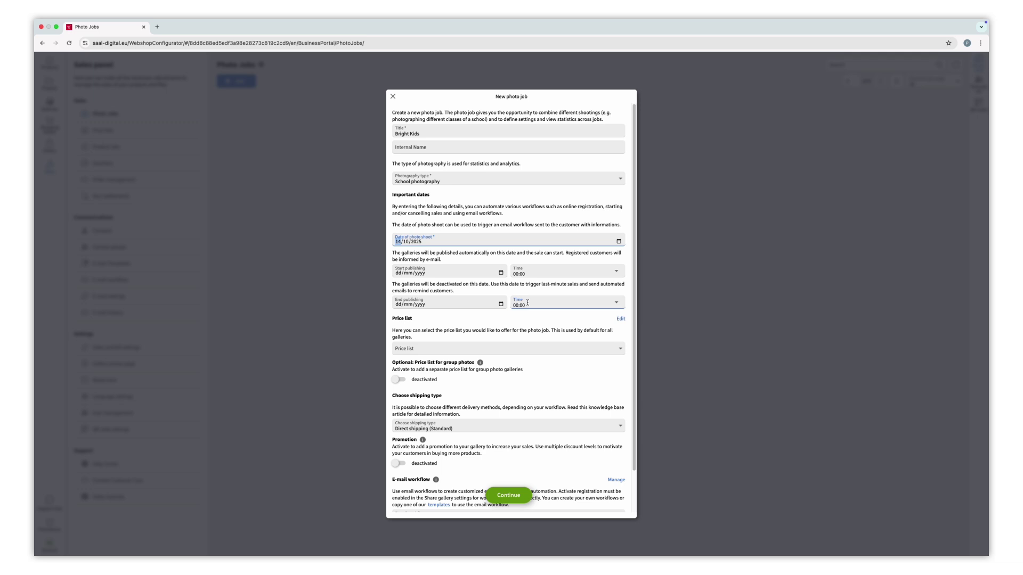
# Select the Kindergarden and School Photography price list, and switch the separate group photo price list on and back off.
pyautogui.click(507, 349)
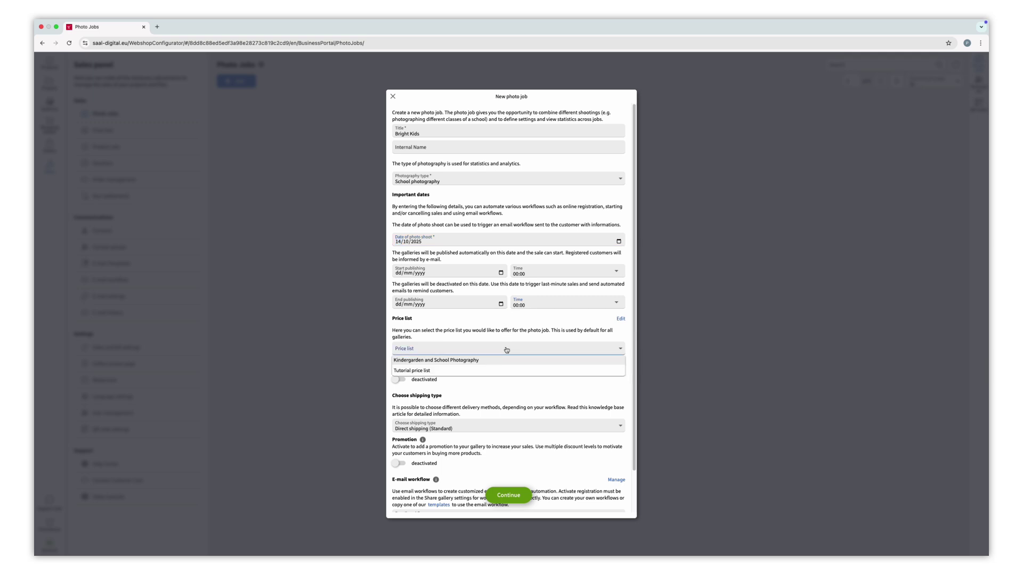
pyautogui.click(468, 360)
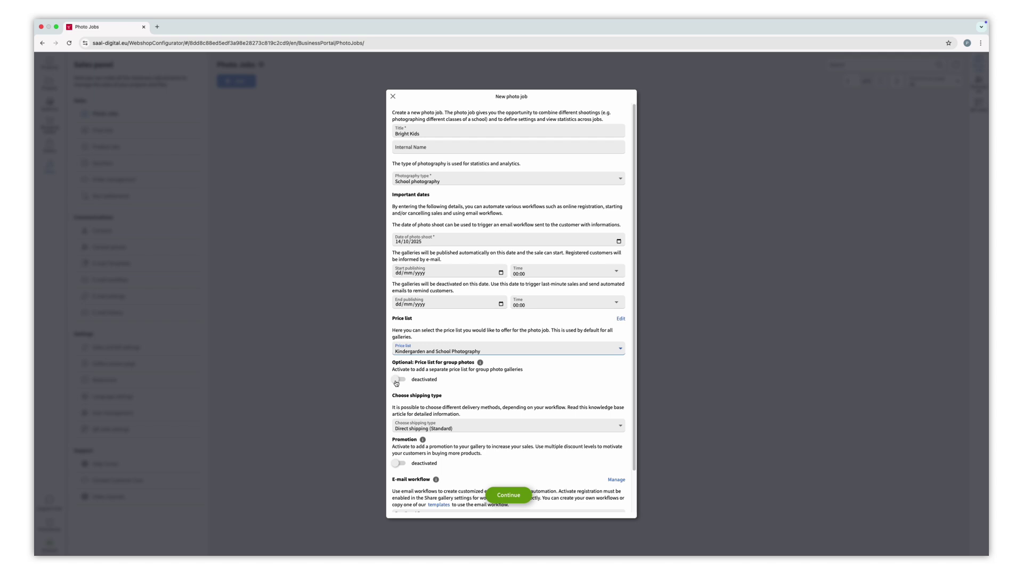
pyautogui.click(397, 380)
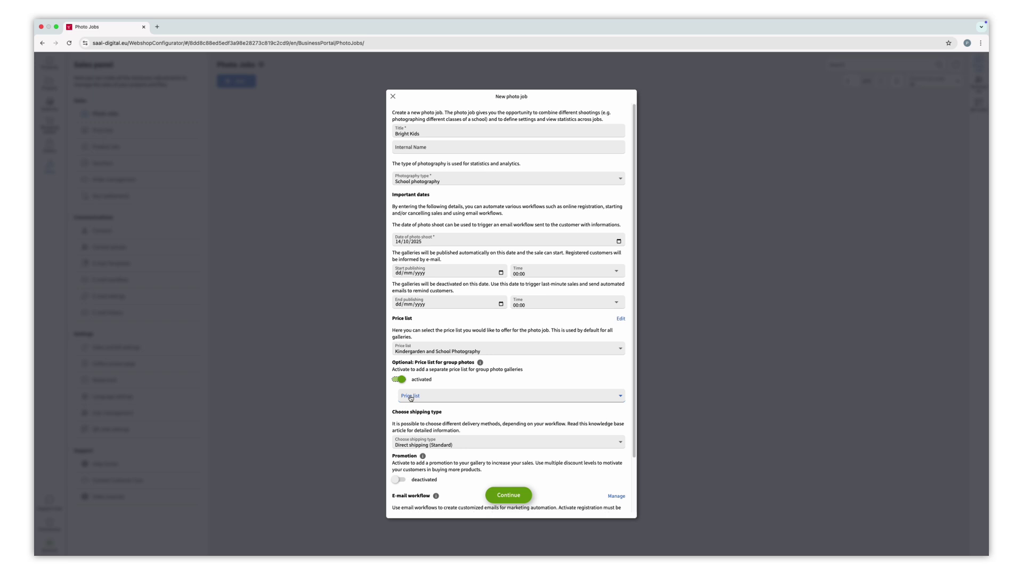
pyautogui.click(399, 380)
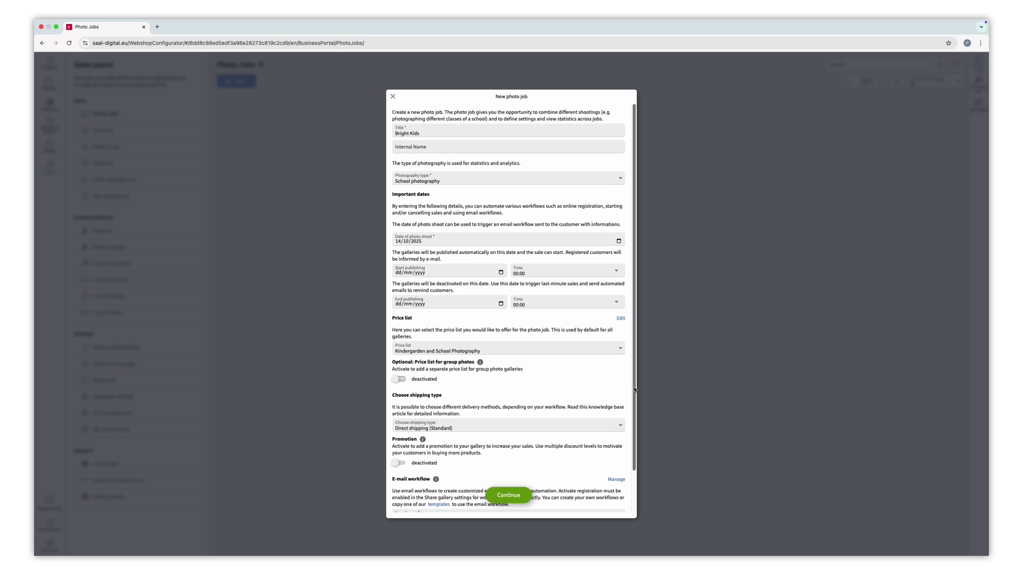
# Choose Direct shipping (Standard) as the shipping type and continue the photo job setup with online registration.
pyautogui.scroll(-3, 630, 390)
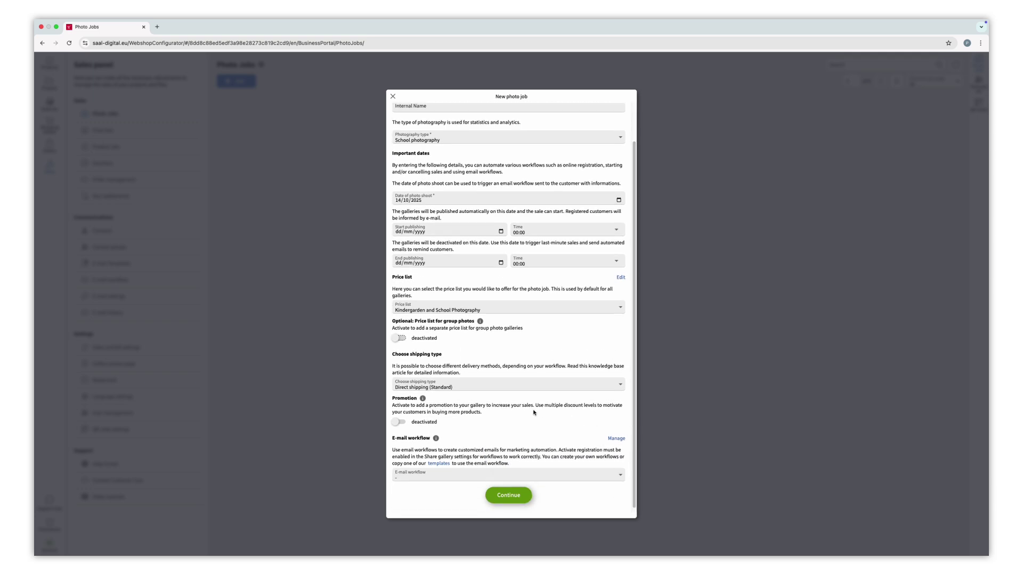
pyautogui.click(482, 389)
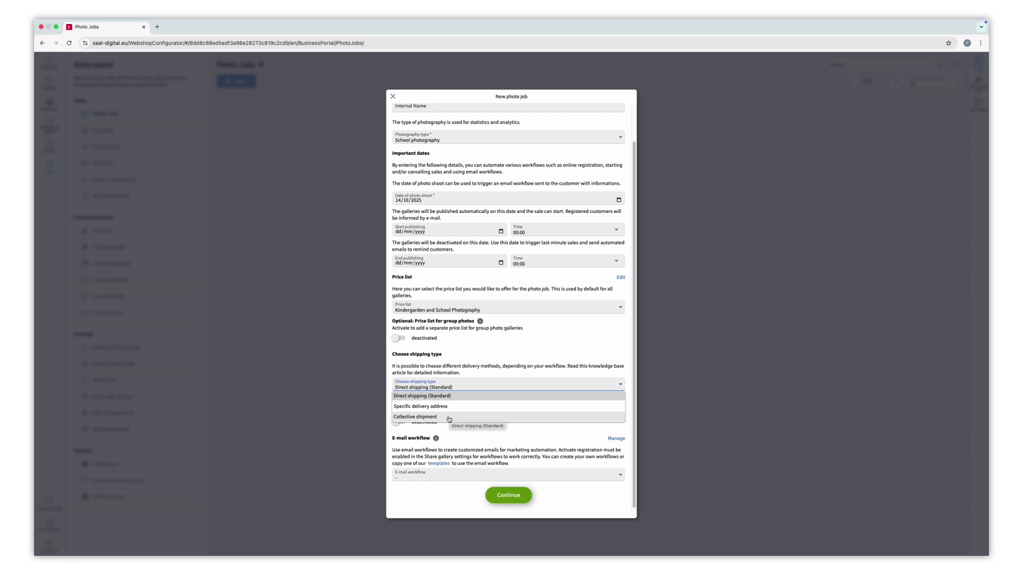
pyautogui.click(450, 397)
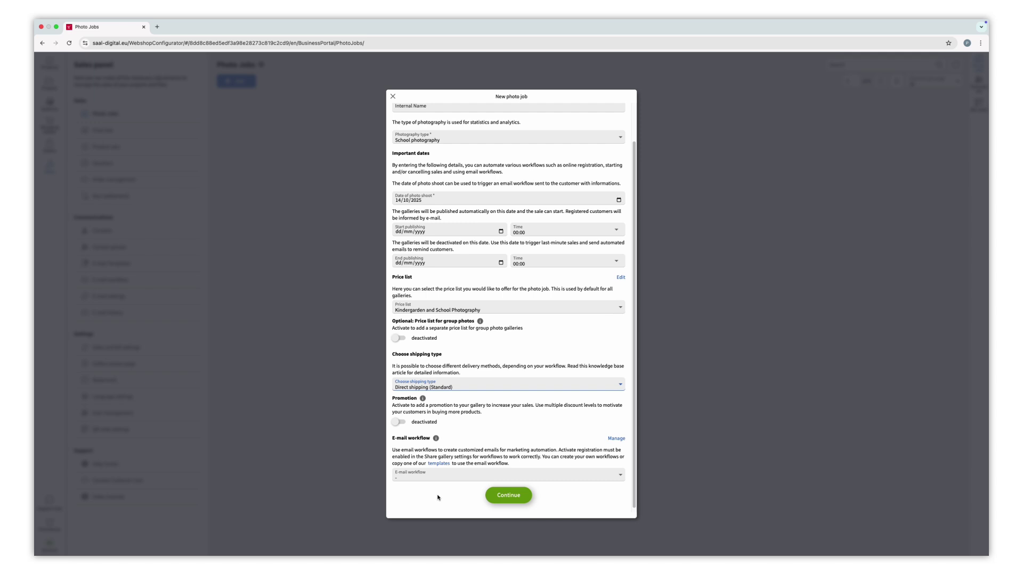
pyautogui.click(511, 498)
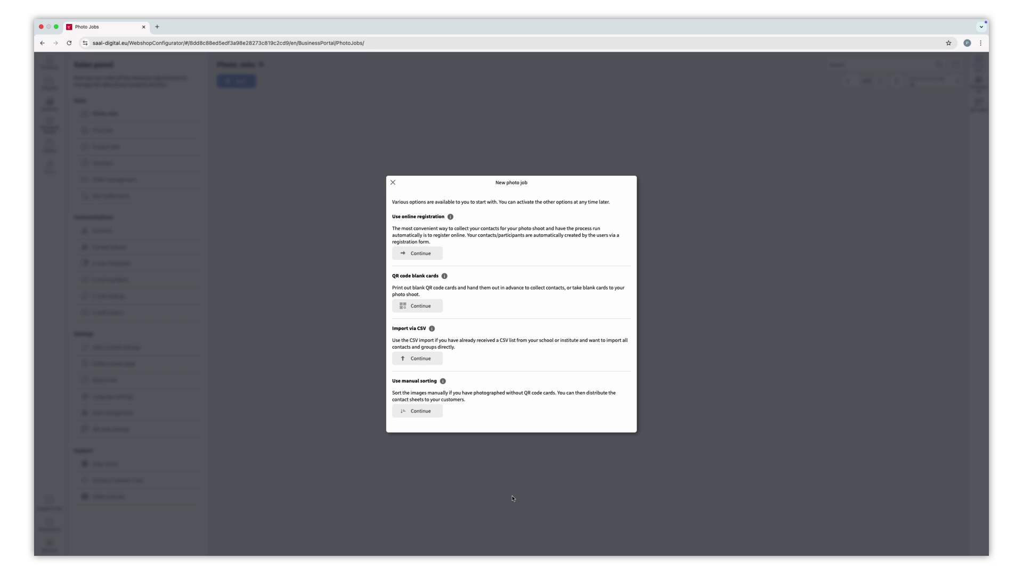
pyautogui.click(417, 254)
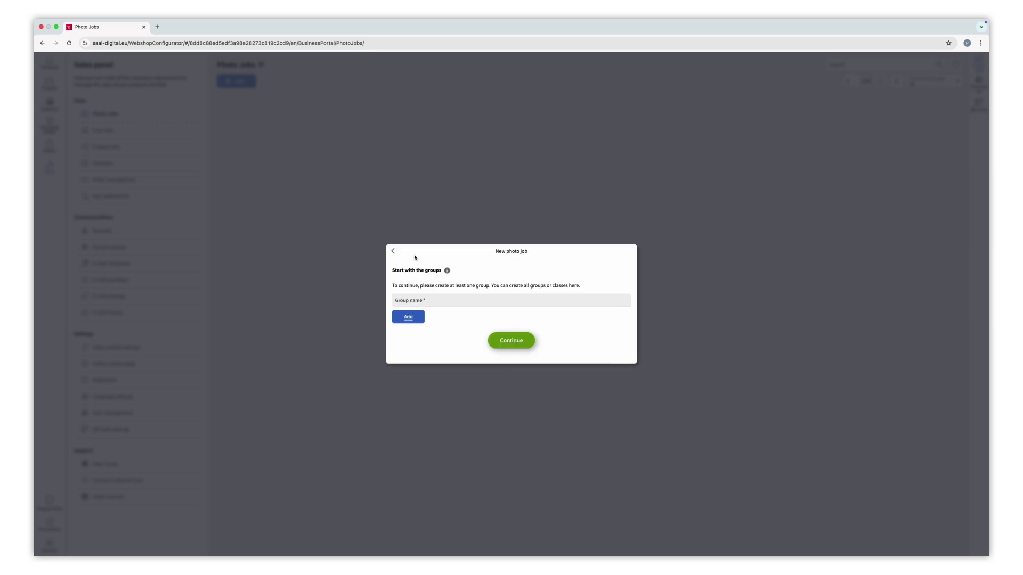
# Create the groups Class 1, Class 2, Class 3, Class 4 and Class 5 and continue to the online registration settings.
pyautogui.click(441, 298)
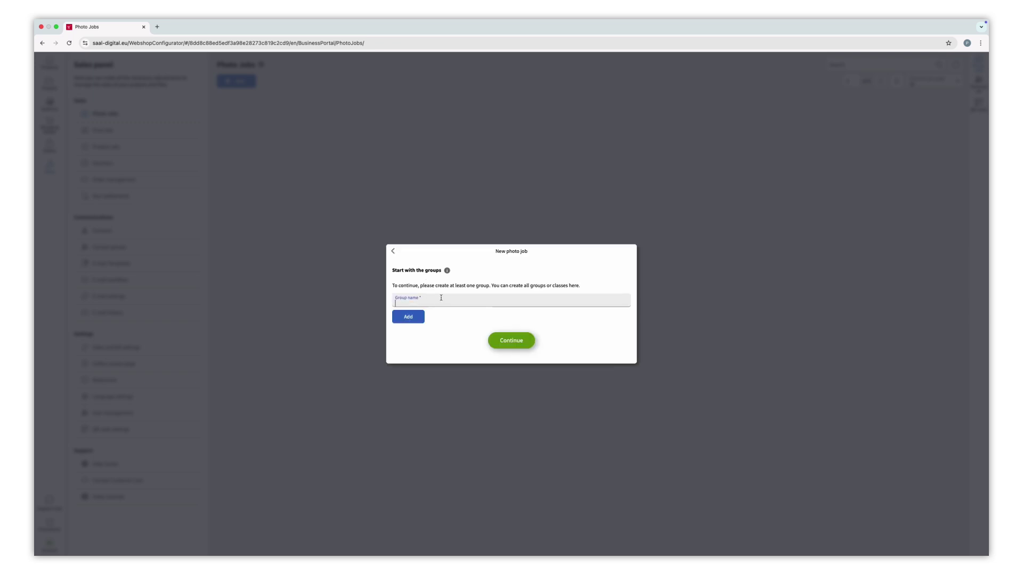
pyautogui.write('Class 1')
pyautogui.click(408, 316)
pyautogui.click(417, 310)
pyautogui.write('Class')
pyautogui.click(408, 325)
pyautogui.write('Class 3')
pyautogui.click(414, 331)
pyautogui.click(415, 328)
pyautogui.write('Class 4')
pyautogui.click(414, 336)
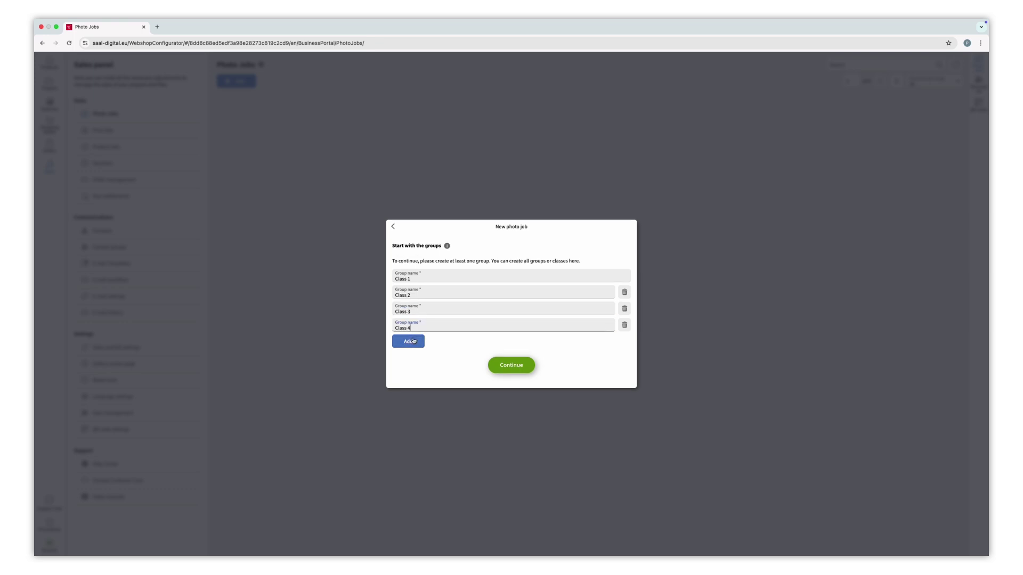
pyautogui.click(414, 336)
pyautogui.write('Class 5')
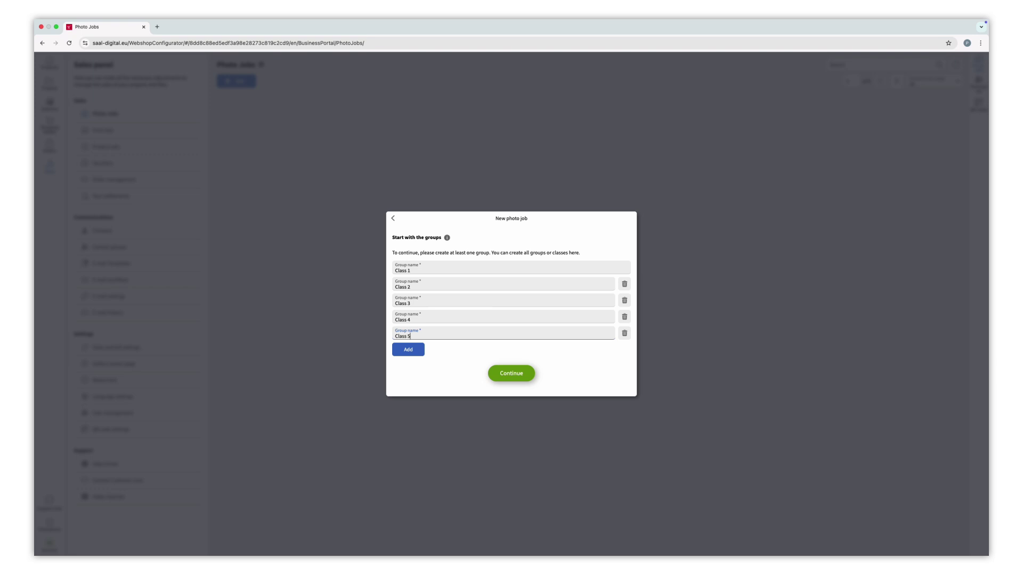
pyautogui.click(419, 373)
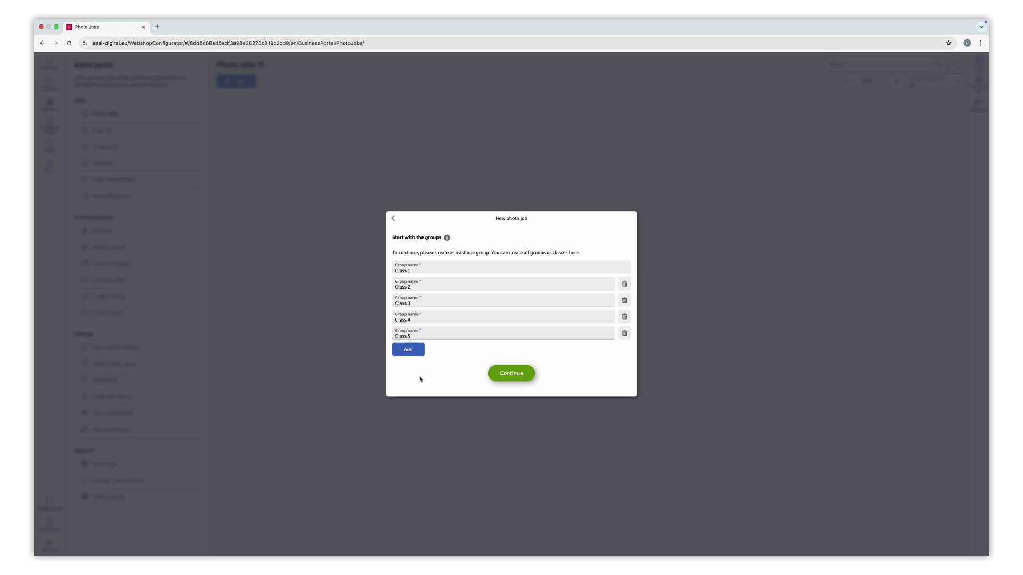
pyautogui.click(521, 380)
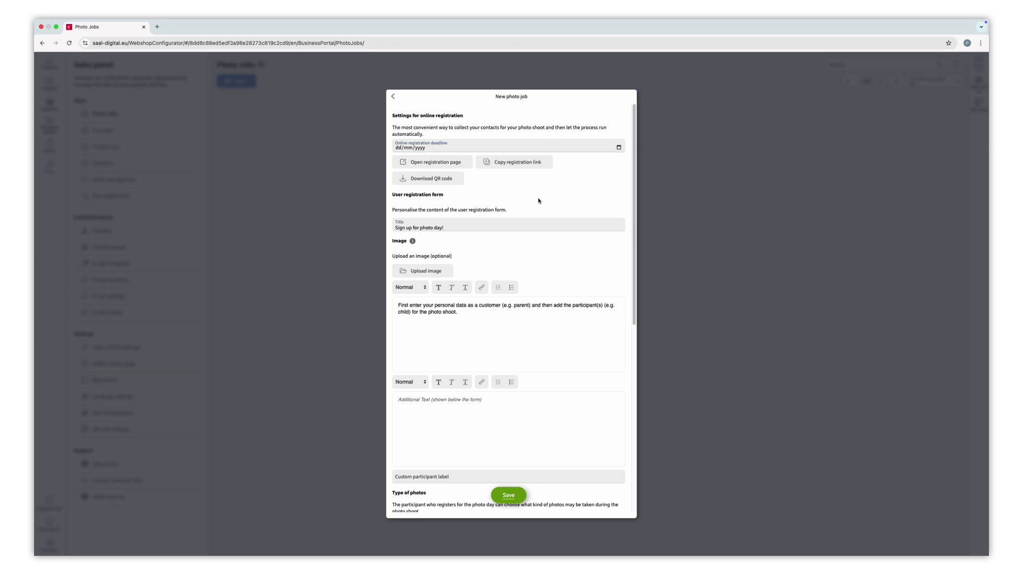
# Change the user registration form's title to "Photo Day’s Coming — Sign Up!".
pyautogui.click(495, 222)
pyautogui.moveTo(483, 228); pyautogui.dragTo(400, 228)
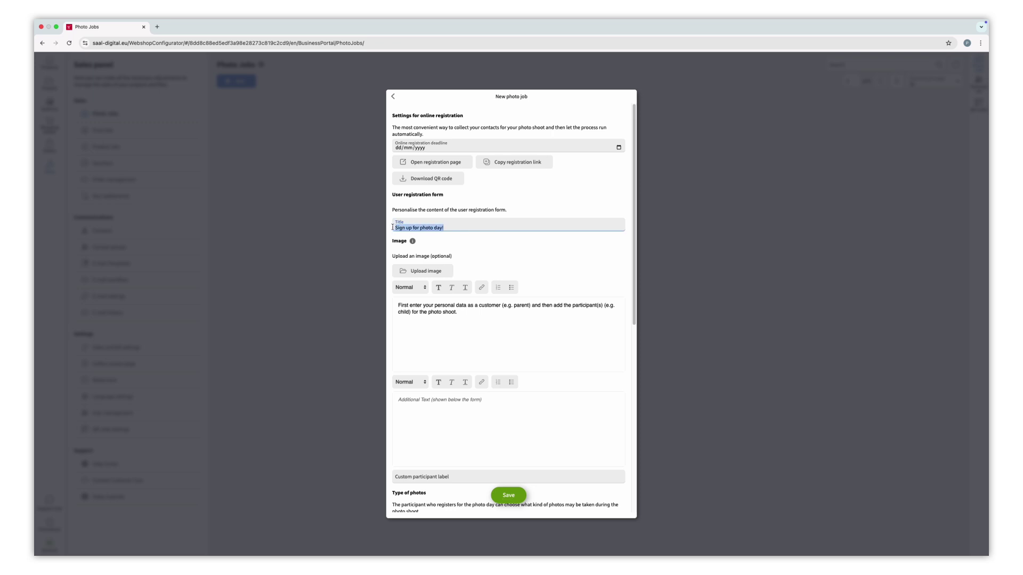
pyautogui.press('BackSpace')
pyautogui.write('Photo Day’s Coming — Sign Up!')
pyautogui.click(472, 259)
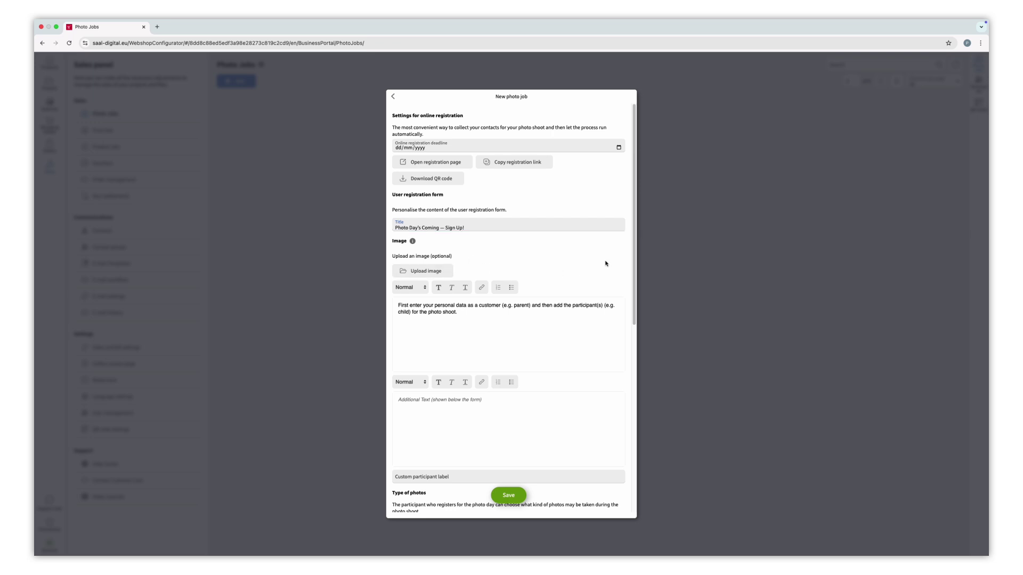
# Replace the form's introductory text with "Start by entering your details as a parent or guardian, then tell us who is being photographed!".
pyautogui.moveTo(631, 249); pyautogui.dragTo(629, 297)
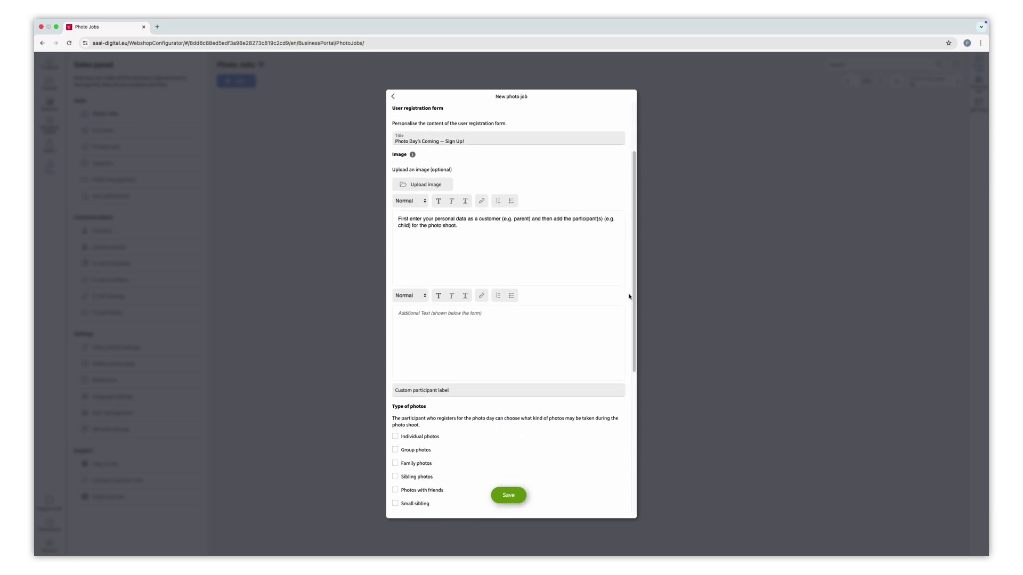
pyautogui.press('super+a')
pyautogui.write('Start by entering your details as a p')
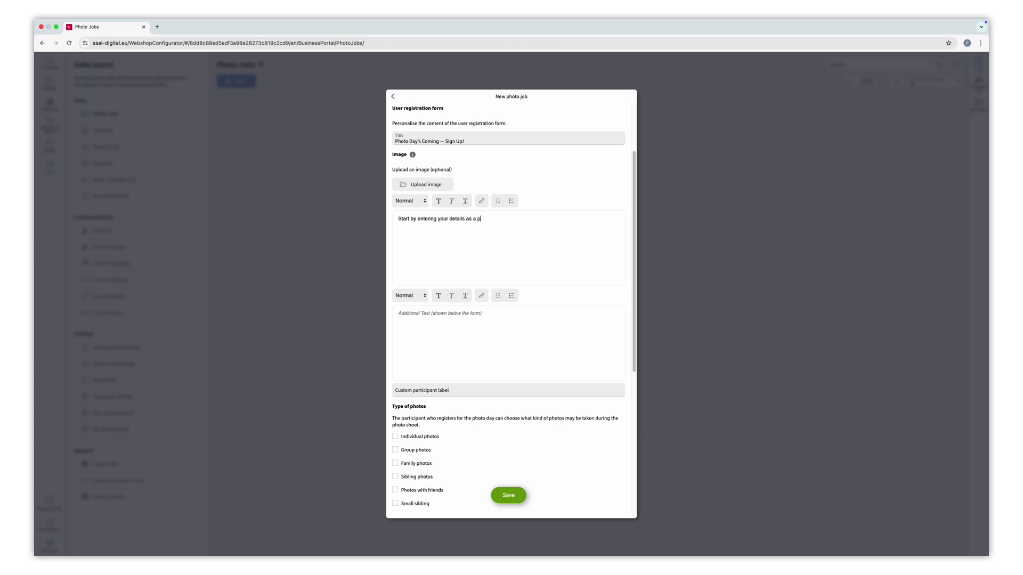
pyautogui.write('arent or guardian, then tell us who is being photographed')
# Enter additional text "As soon as your photos are ready, we will let you know!" / "For more information about the photo products we offer, please visit our website".
pyautogui.write('As soon as your photos are ready, we will let you know!')
pyautogui.press('Return')
pyautogui.write('For more information about the photo products we offer, please visit our website')
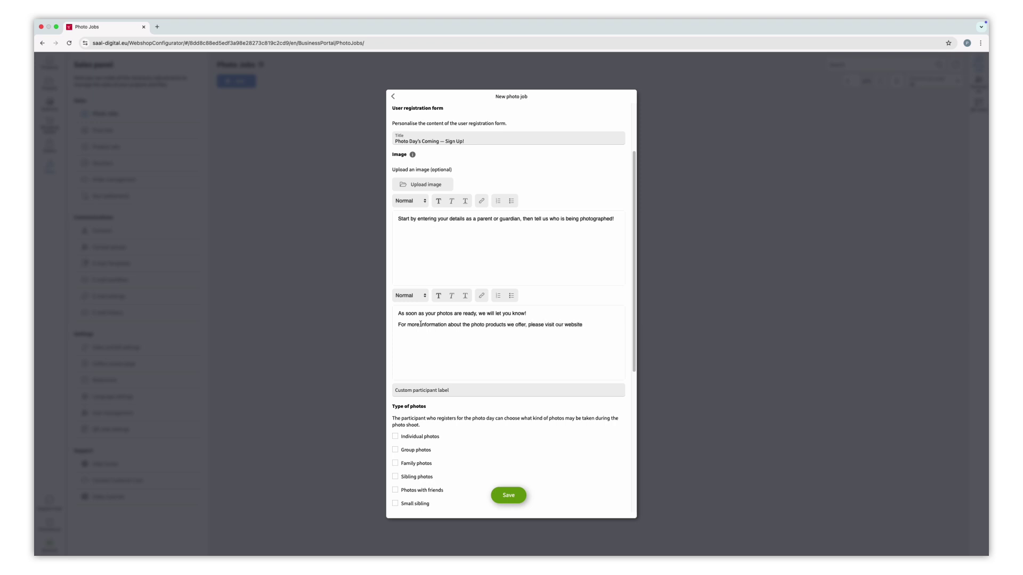
# Make the phrase "we will let you know!" bold in the additional text.
pyautogui.moveTo(530, 313); pyautogui.dragTo(481, 315)
pyautogui.click(438, 295)
pyautogui.click(451, 329)
pyautogui.doubleClick(570, 325)
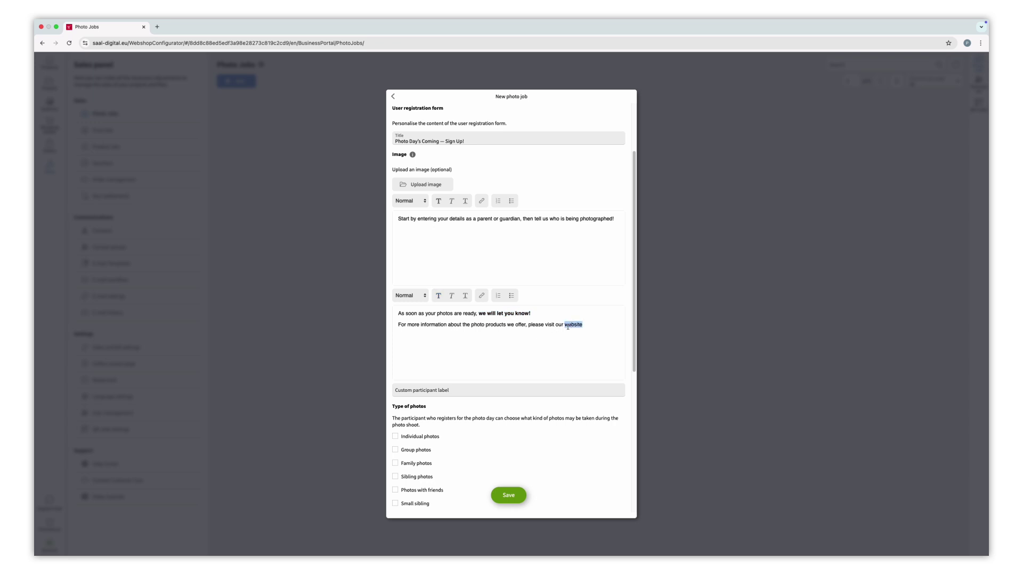
pyautogui.click(481, 296)
pyautogui.write('www.saal-digital.eu')
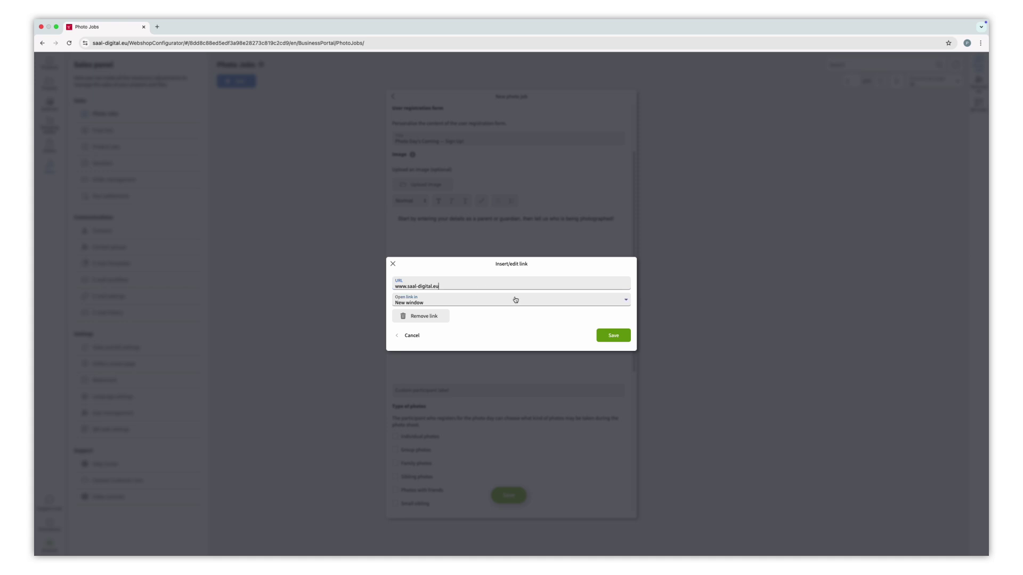
pyautogui.click(613, 336)
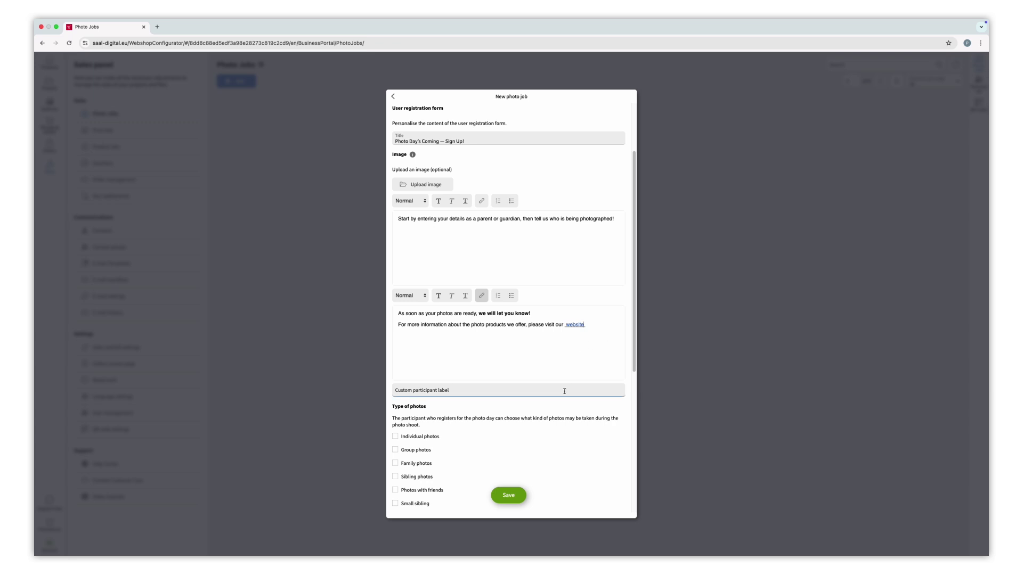
# Enable individual photos, group photos and sibling photos as the photo types participants can choose.
pyautogui.moveTo(634, 367); pyautogui.dragTo(629, 470)
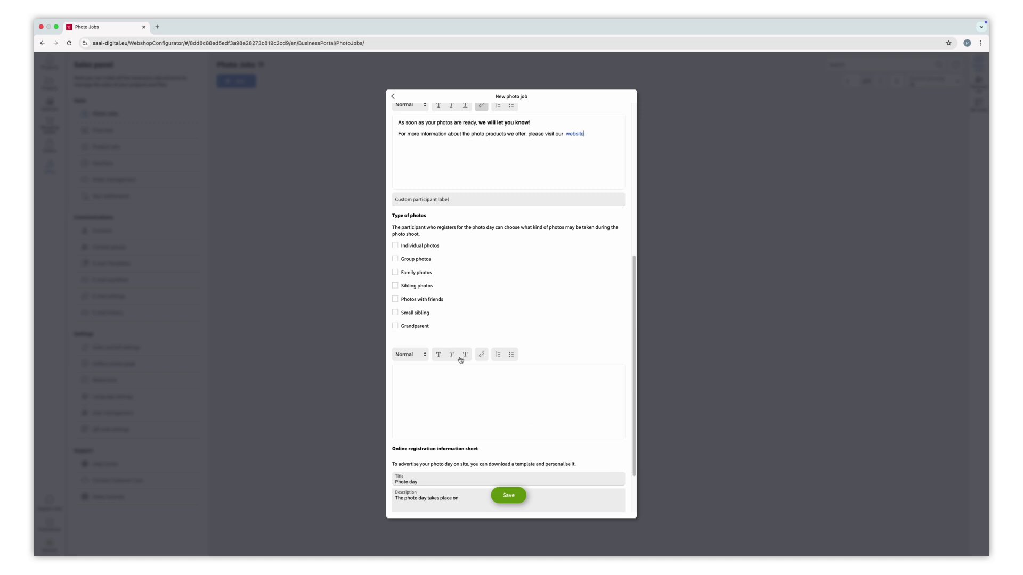
pyautogui.click(395, 259)
pyautogui.click(395, 246)
# Keep the information sheet's title "Photo day" and description "The photo day takes place on", and save the new photo job.
pyautogui.moveTo(631, 364); pyautogui.dragTo(634, 409)
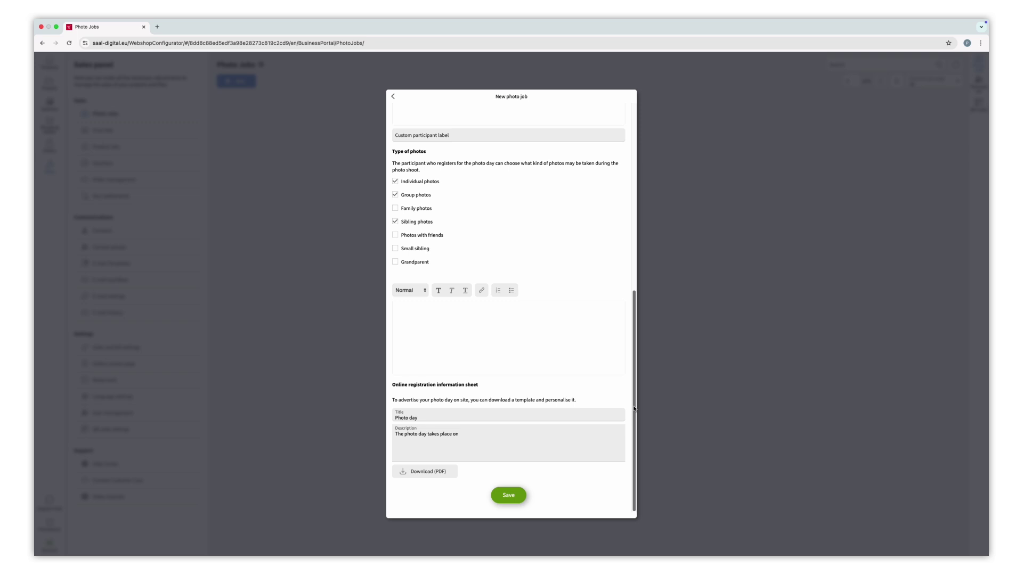
pyautogui.click(508, 409)
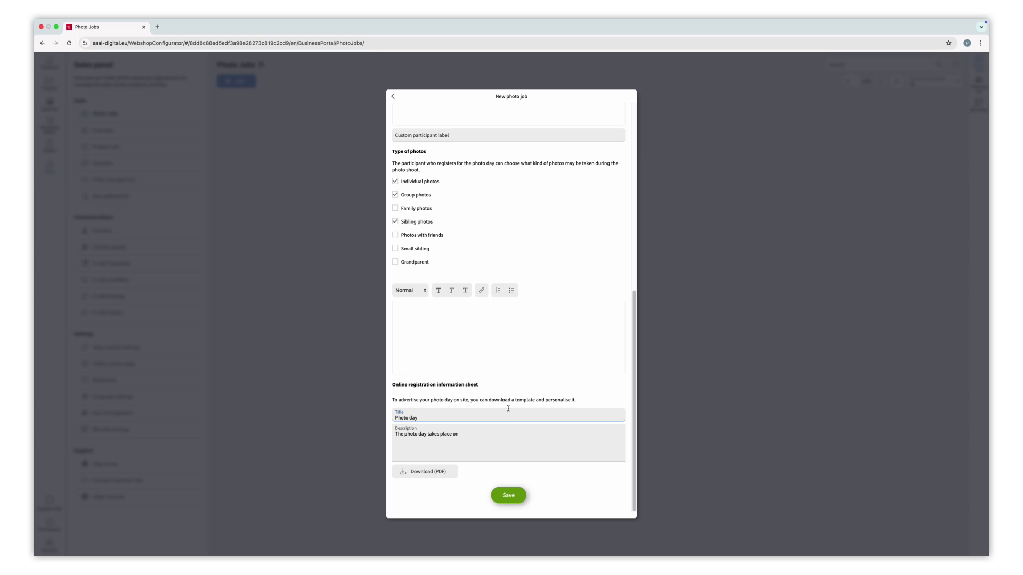
pyautogui.click(505, 424)
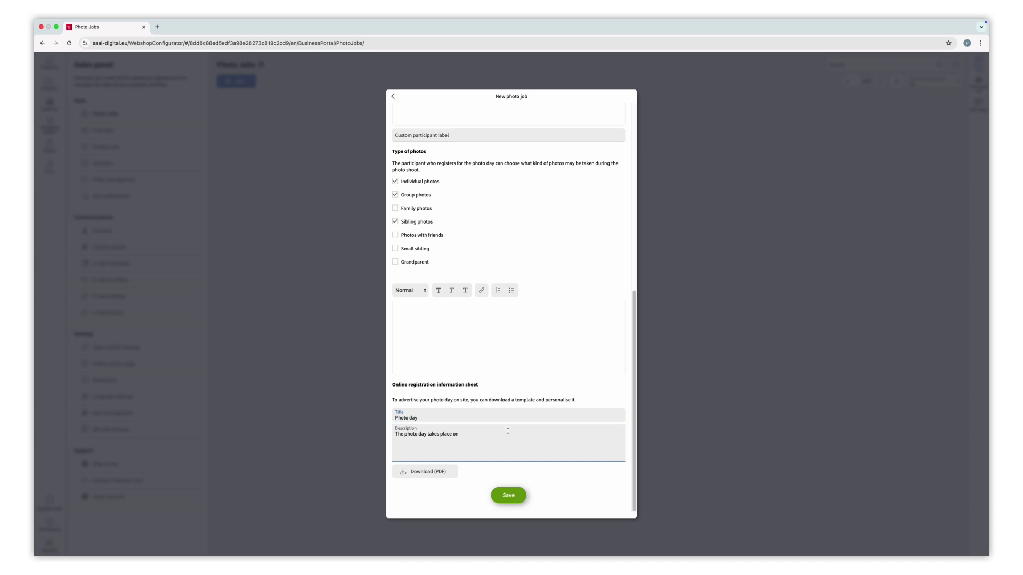
pyautogui.click(513, 496)
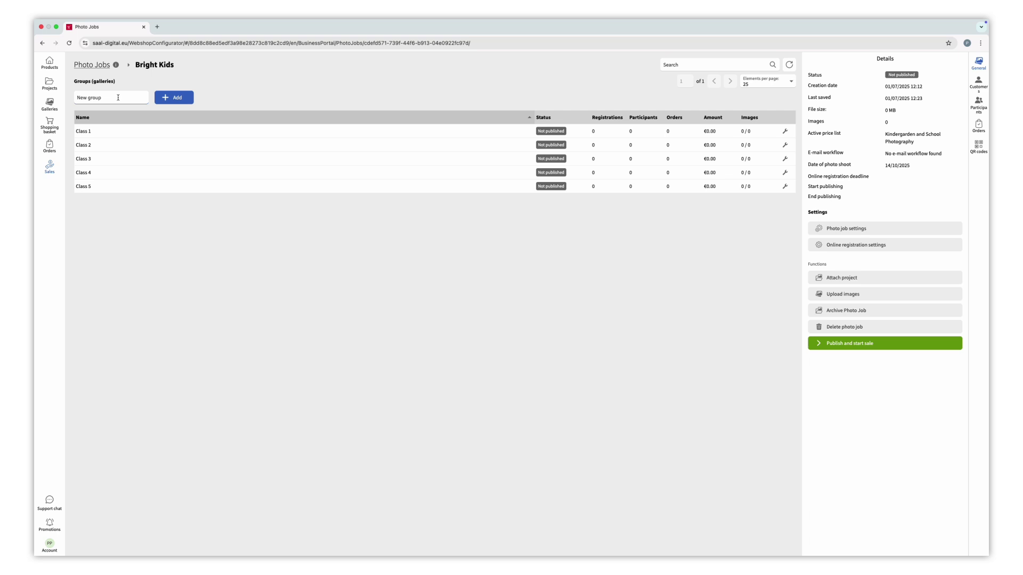
# Review the general settings of the Bright Kids photo job without changing them.
pyautogui.click(167, 100)
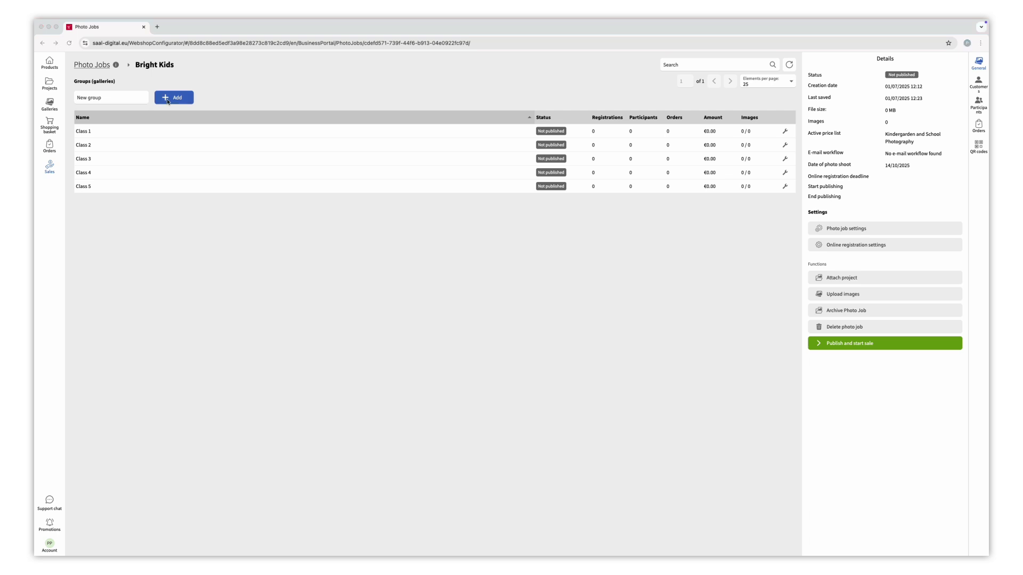
pyautogui.click(830, 229)
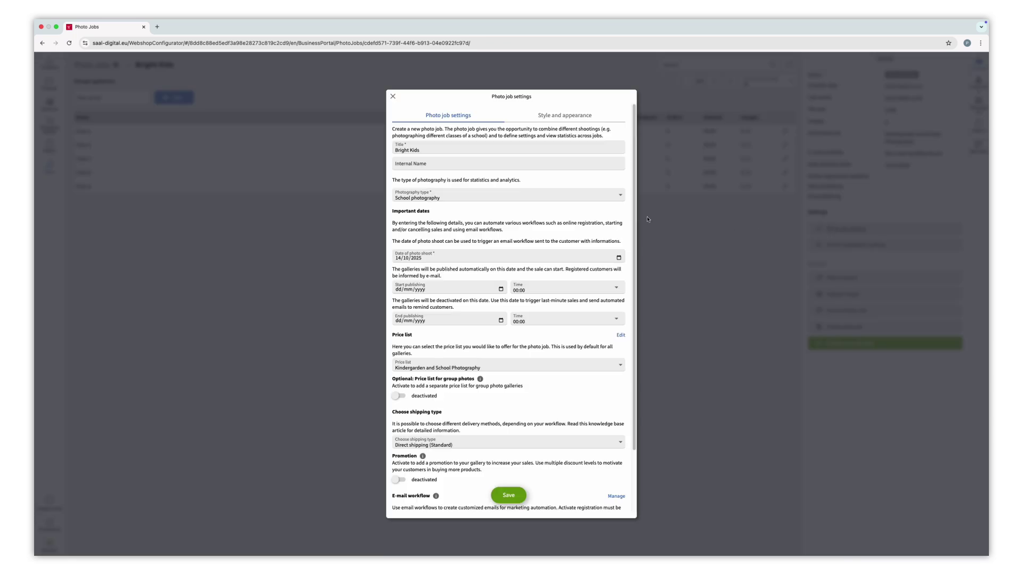
pyautogui.click(395, 97)
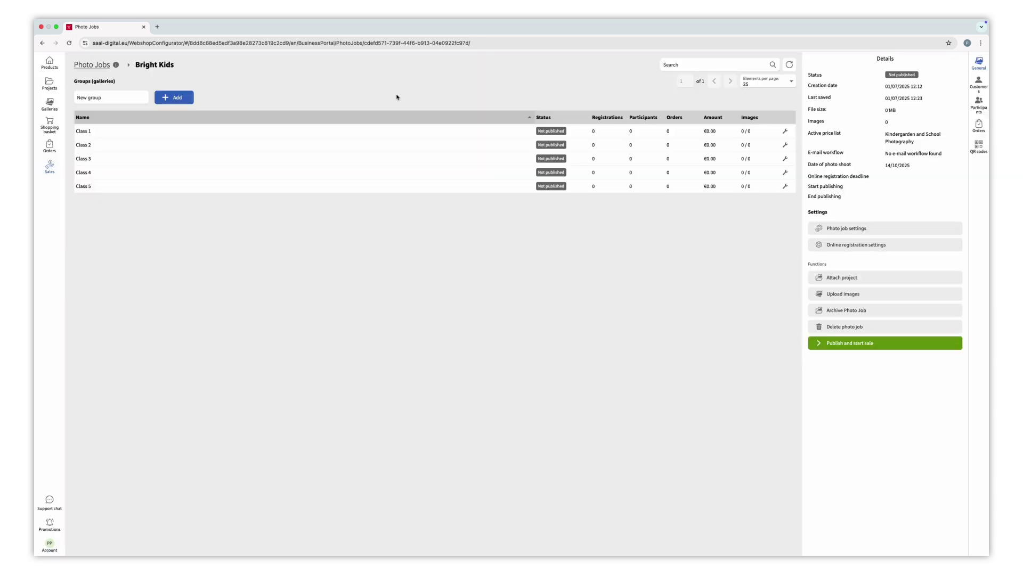
# Open the public registration page from the job's online registration settings and try adding another participant to the form.
pyautogui.click(823, 246)
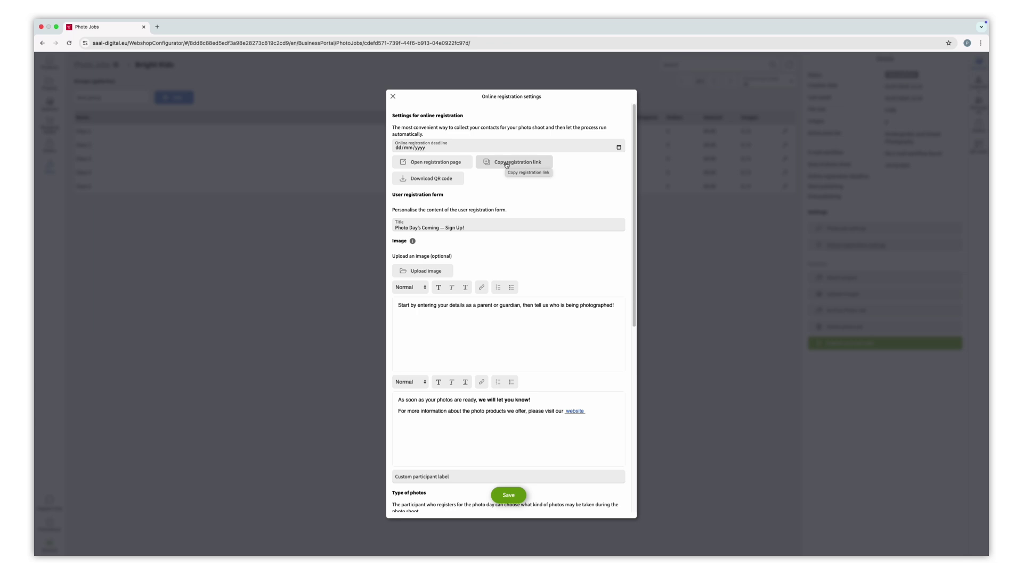
pyautogui.click(463, 163)
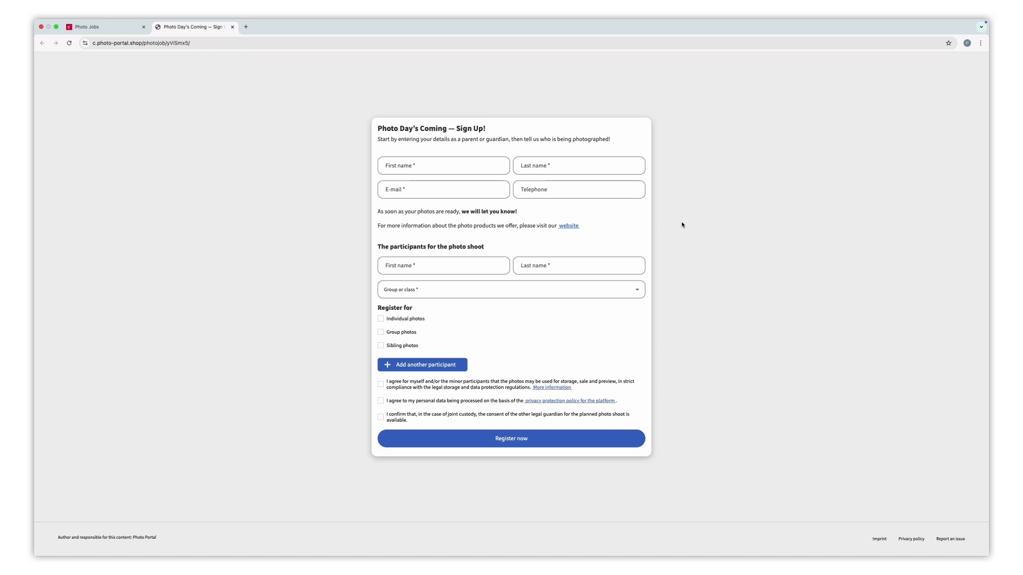
pyautogui.click(458, 371)
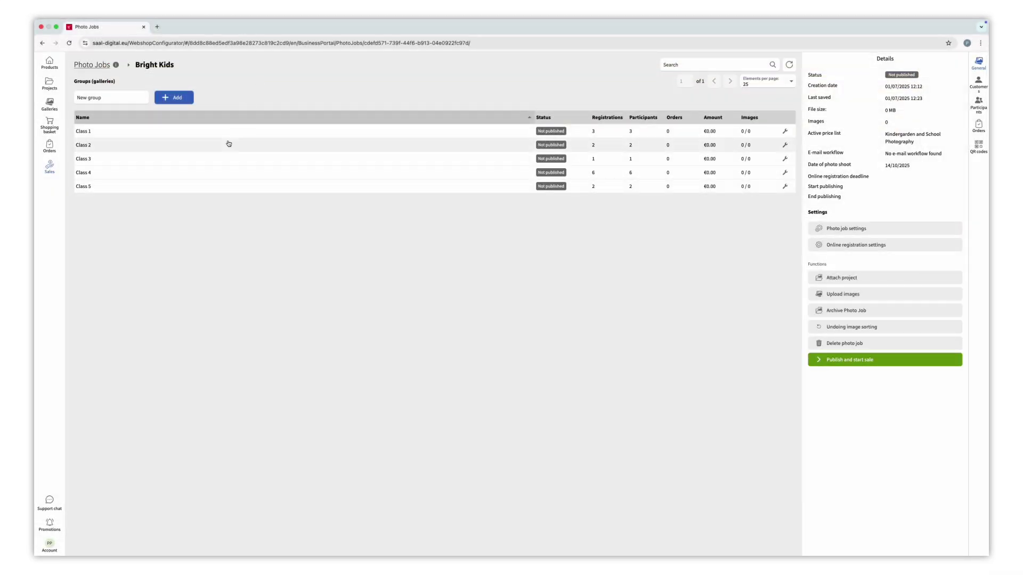
# Examine who has registered for Bright Kids in the Class 4 gallery and in the job's customer and participant lists.
pyautogui.click(200, 172)
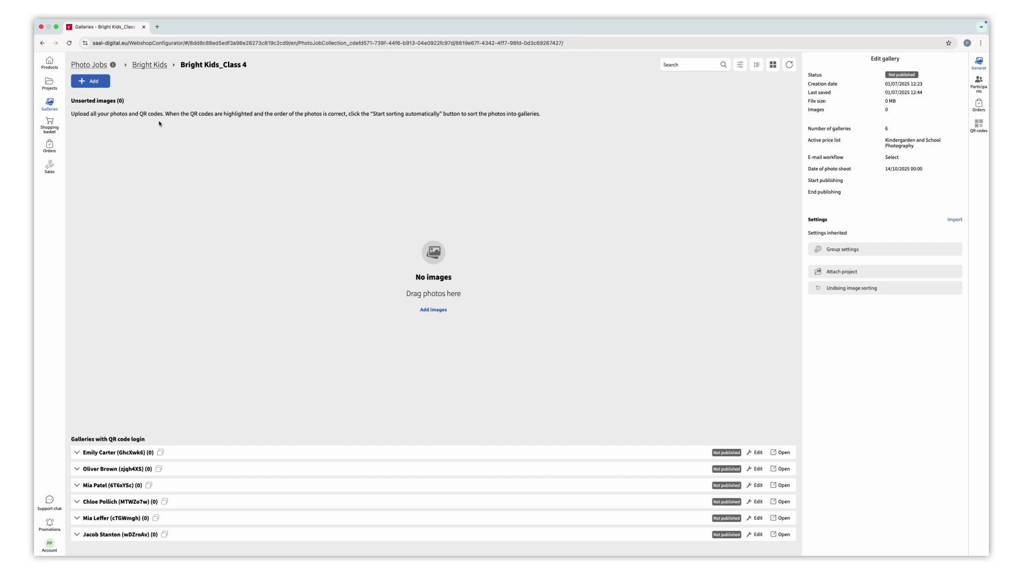
pyautogui.click(148, 63)
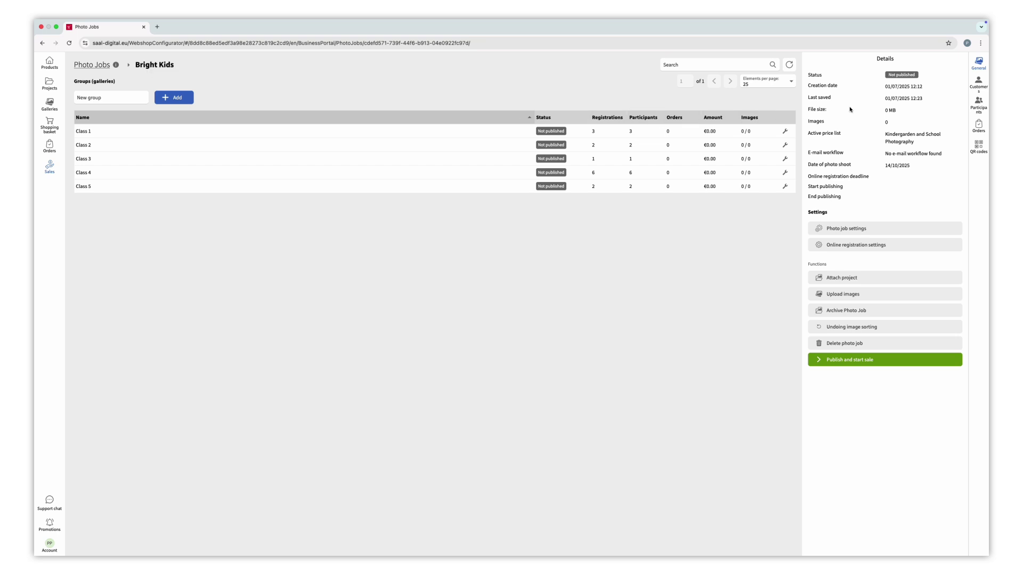
pyautogui.click(978, 83)
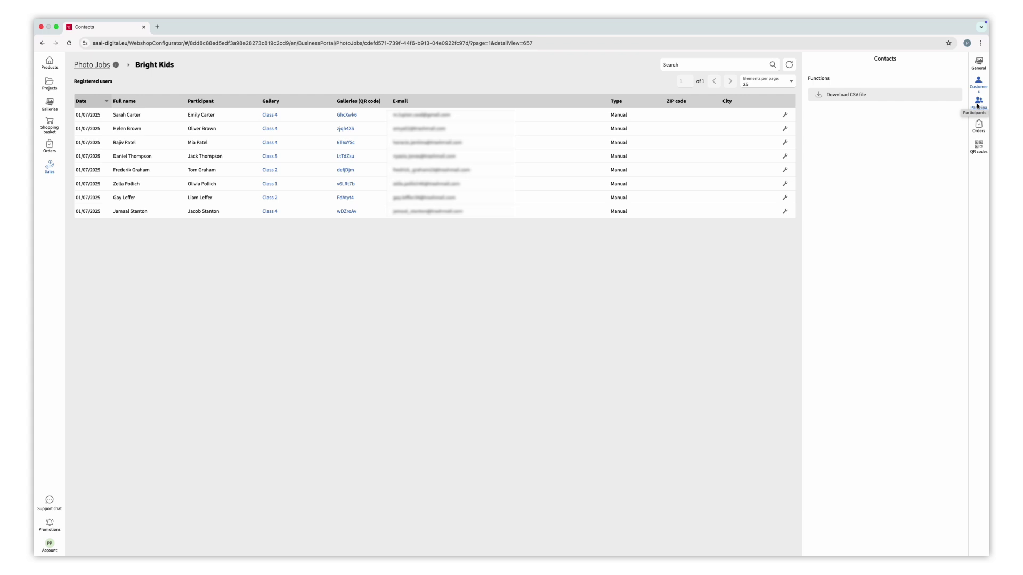
pyautogui.click(978, 104)
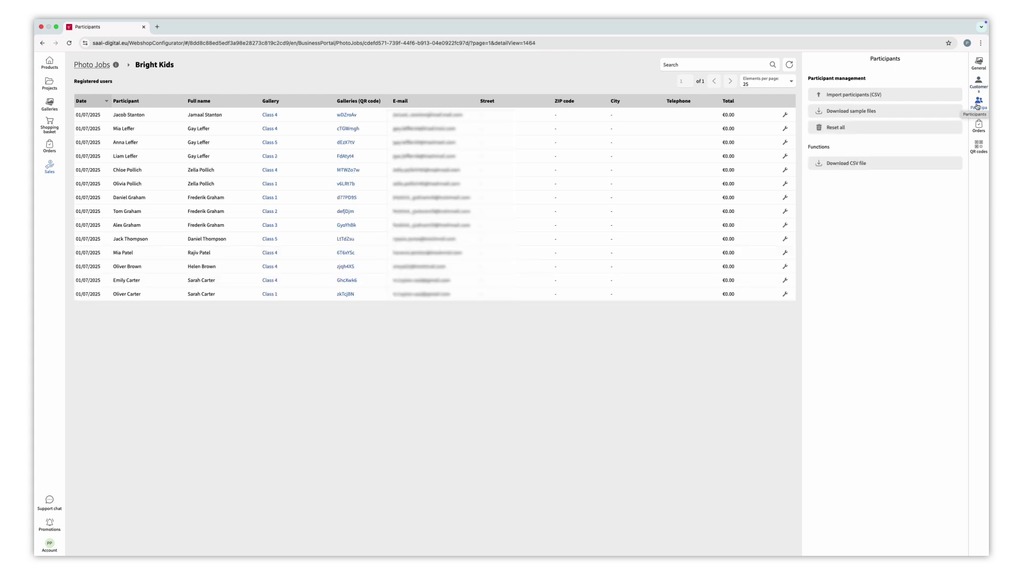
# Download the QR code access cards with contact for all groups and all participants, using the 1 per sheet layout.
pyautogui.click(979, 146)
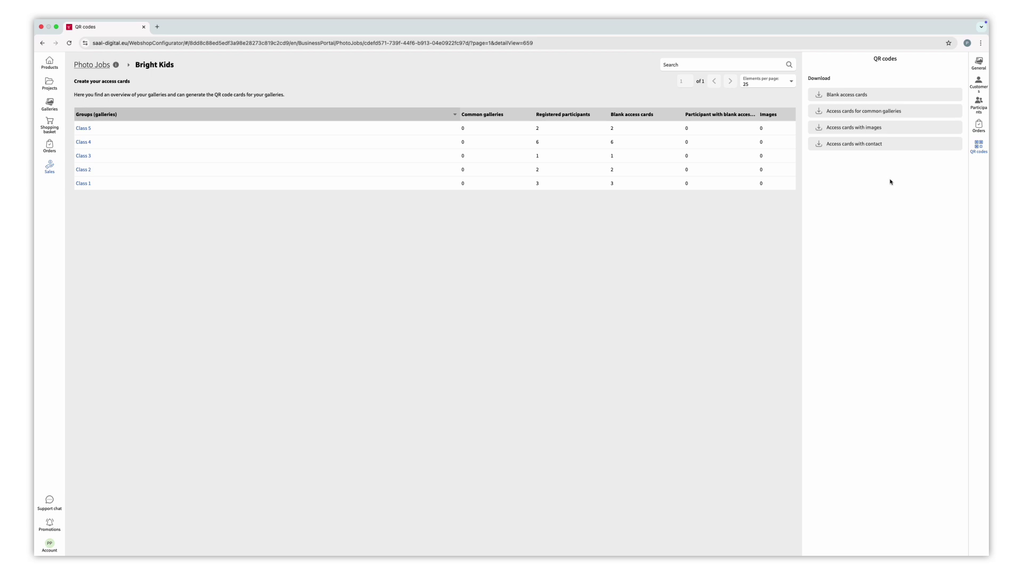
pyautogui.click(870, 144)
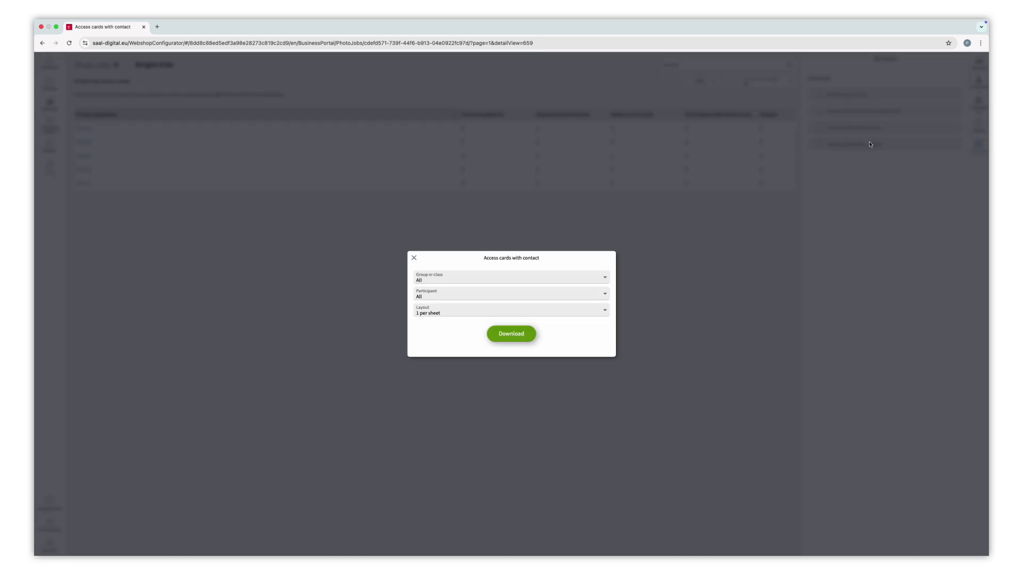
pyautogui.click(606, 279)
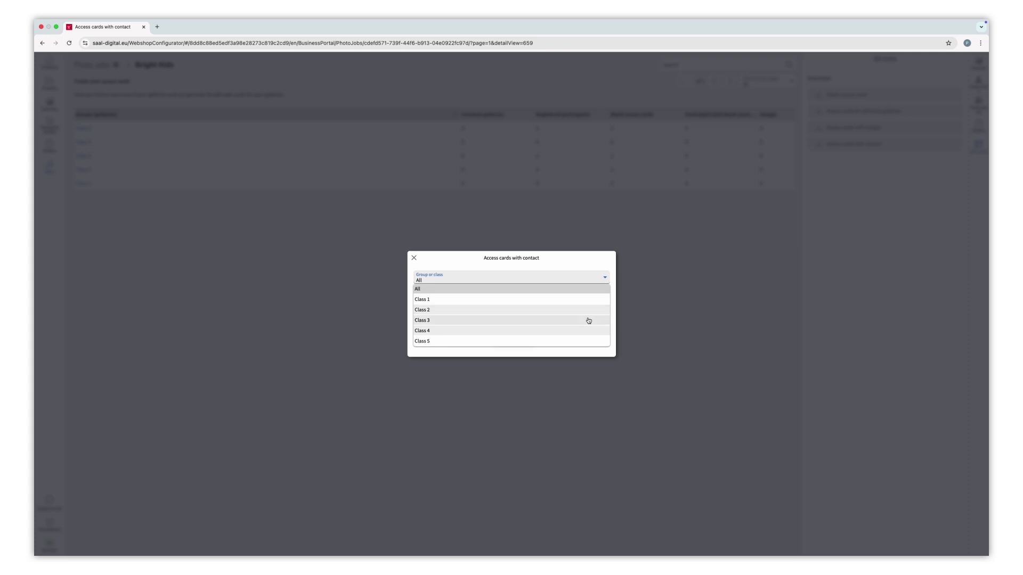
pyautogui.click(582, 293)
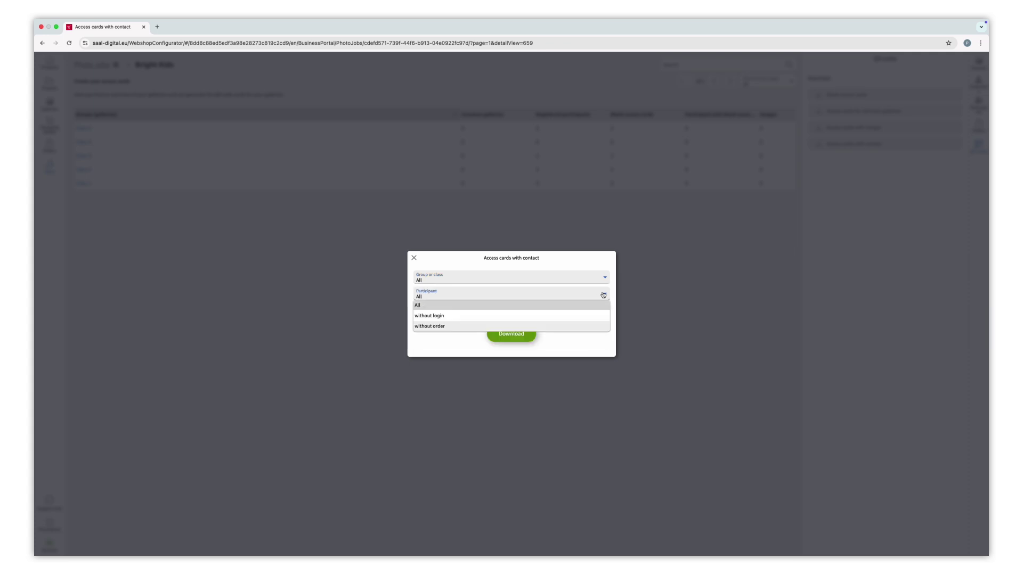
pyautogui.click(603, 295)
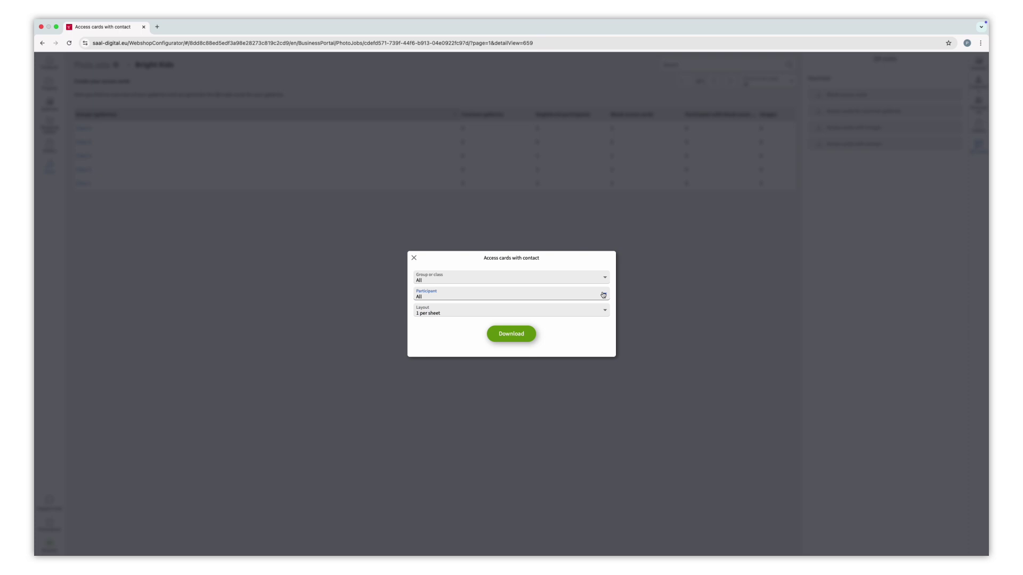
pyautogui.click(605, 312)
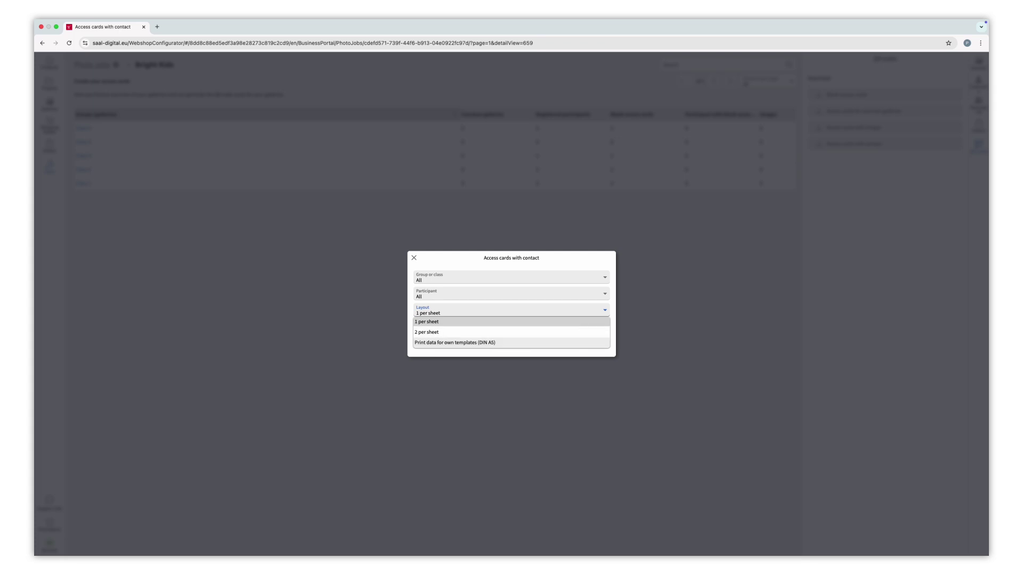
pyautogui.click(582, 323)
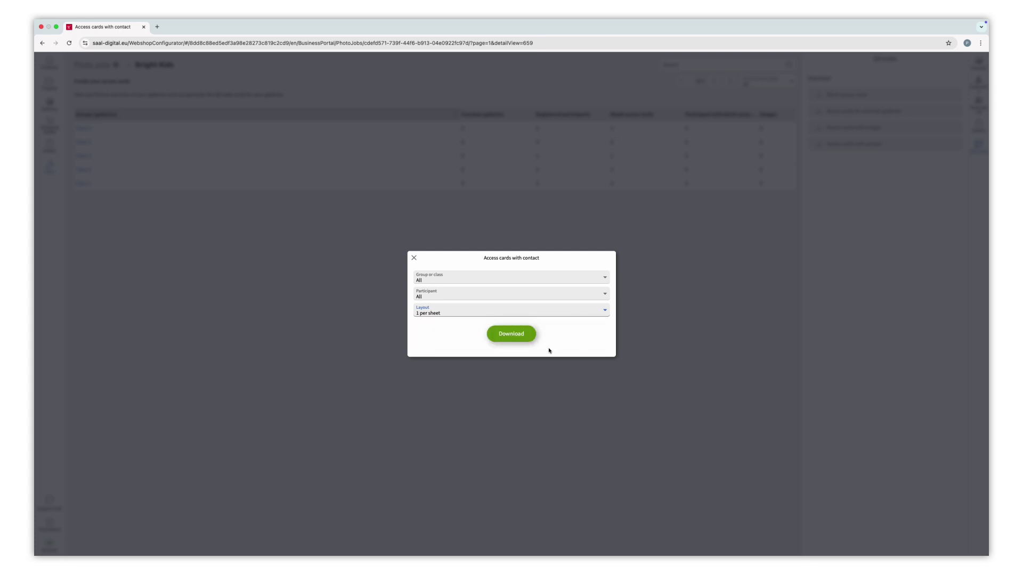
pyautogui.click(513, 336)
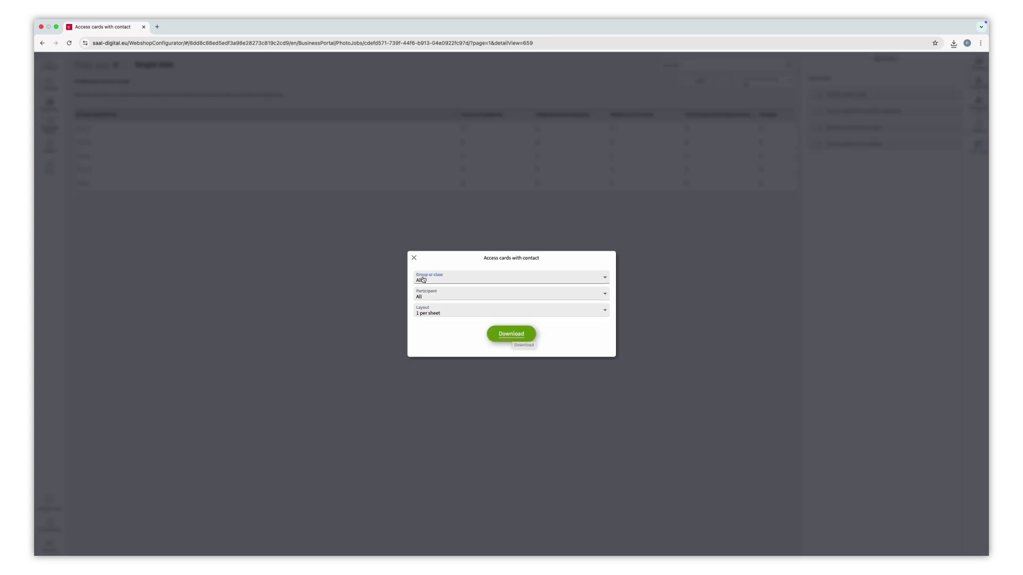
pyautogui.click(415, 259)
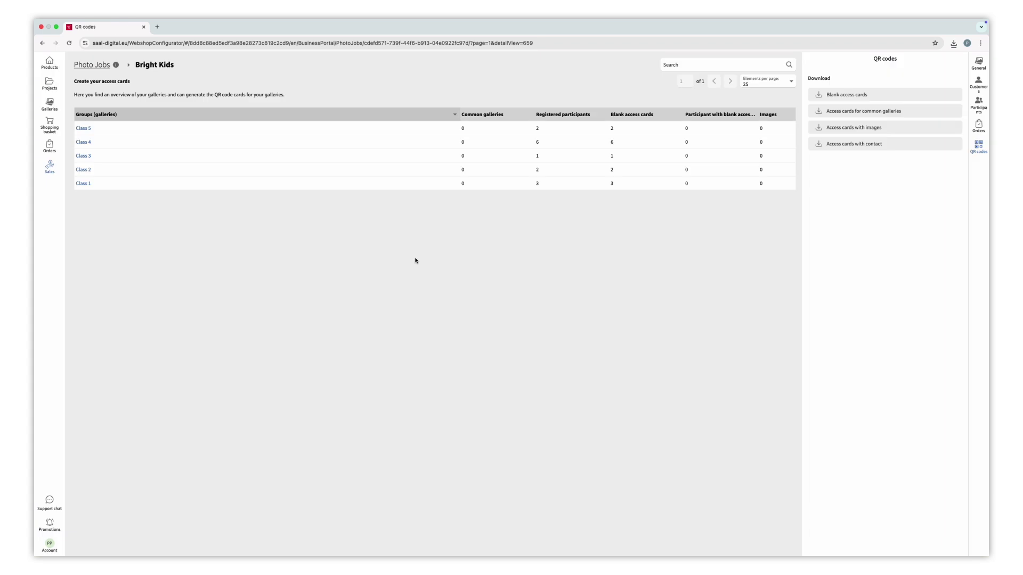